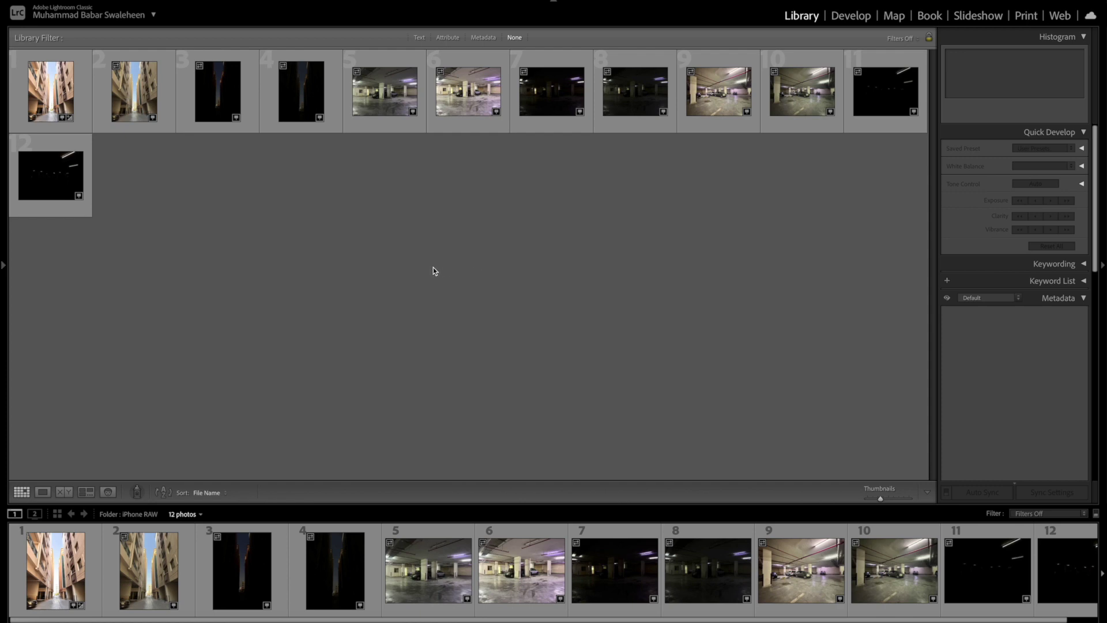
Open IMG_9254.HEIC from the 12-photo Library grid in Loupe view.
double_click(51, 105)
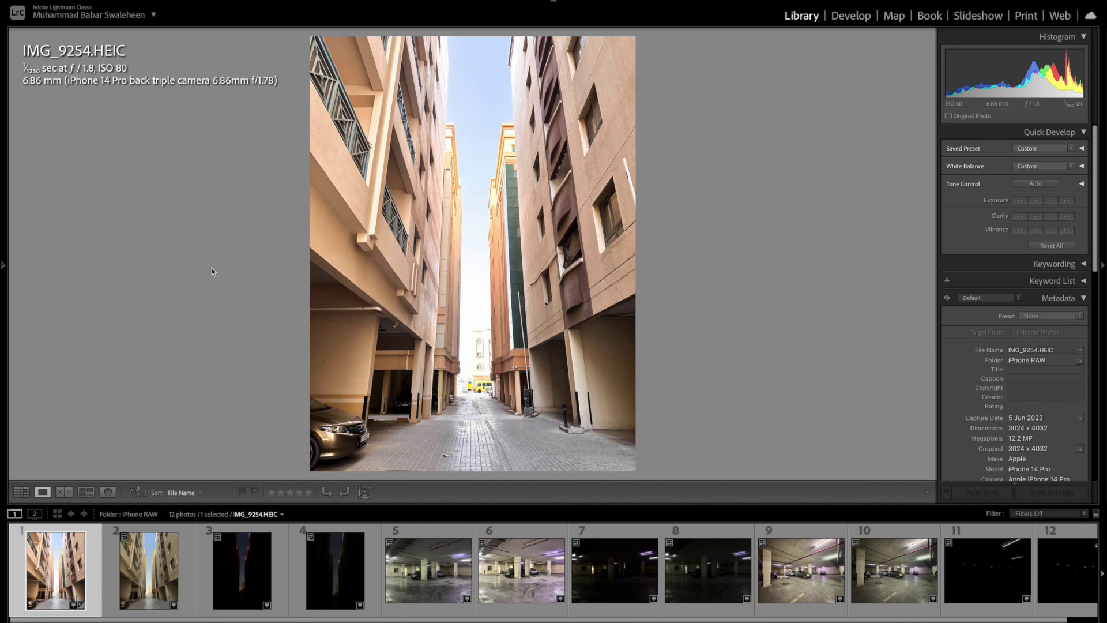
Flip repeatedly between IMG_9254.HEIC and IMG_9255.DNG, then advance to IMG_9256.HEIC.
key(Right)
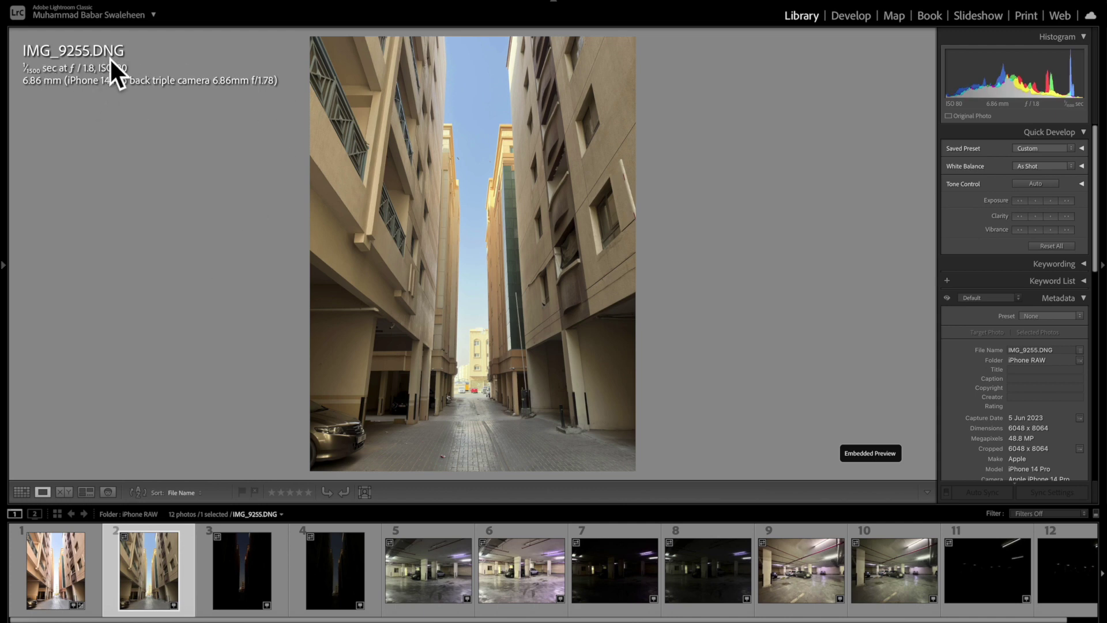
key(Left)
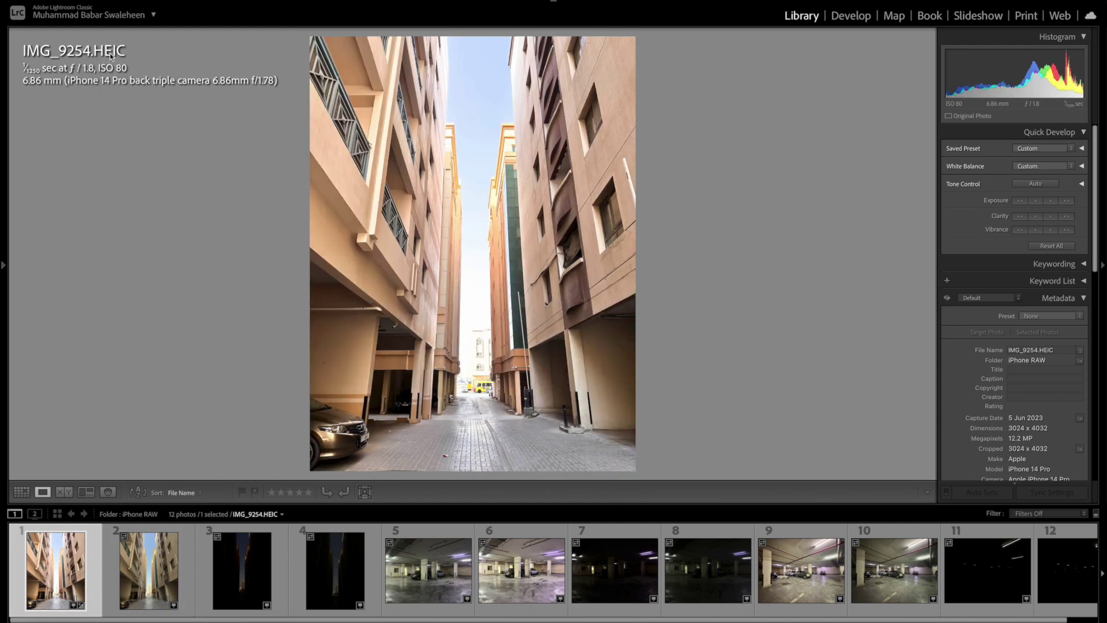
key(Right)
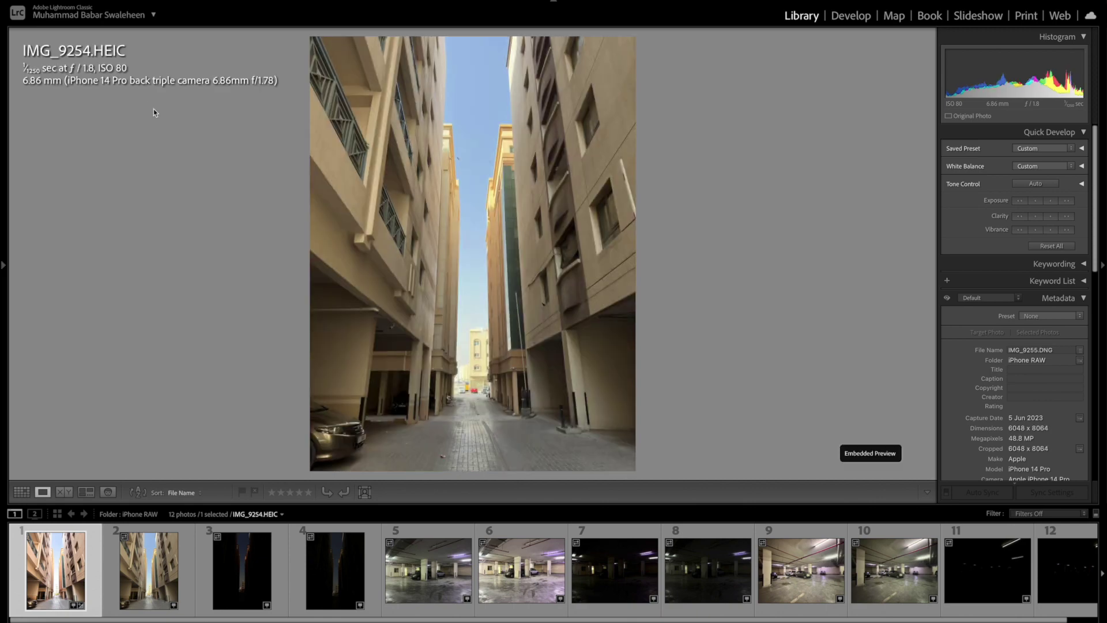
key(Left)
key(Right)
key(Left)
key(Right)
key(Left)
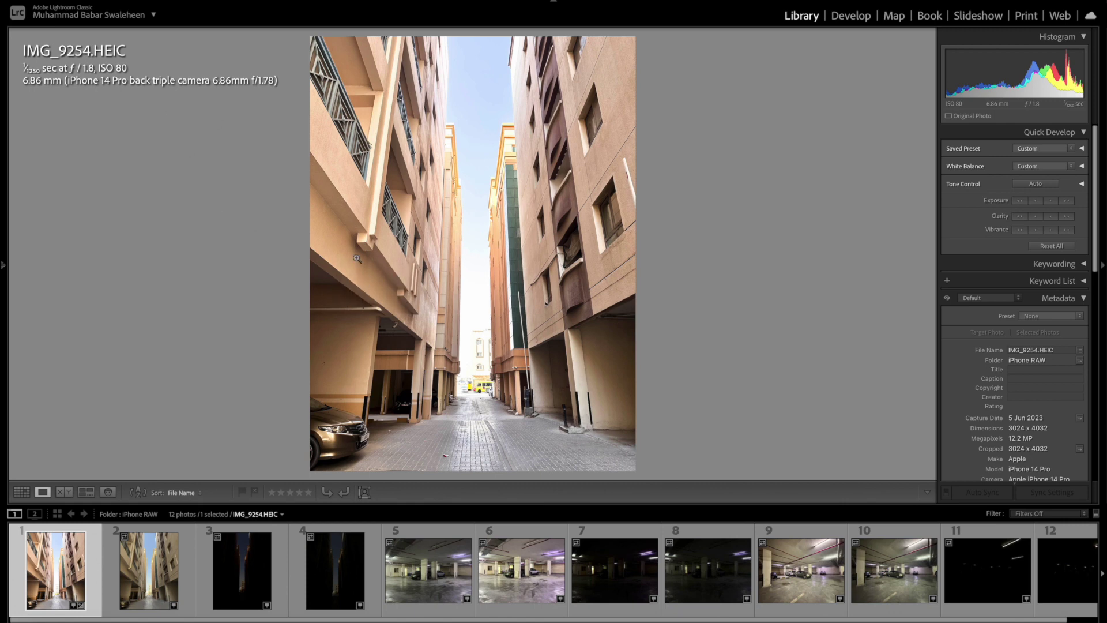
key(Right)
key(Right)
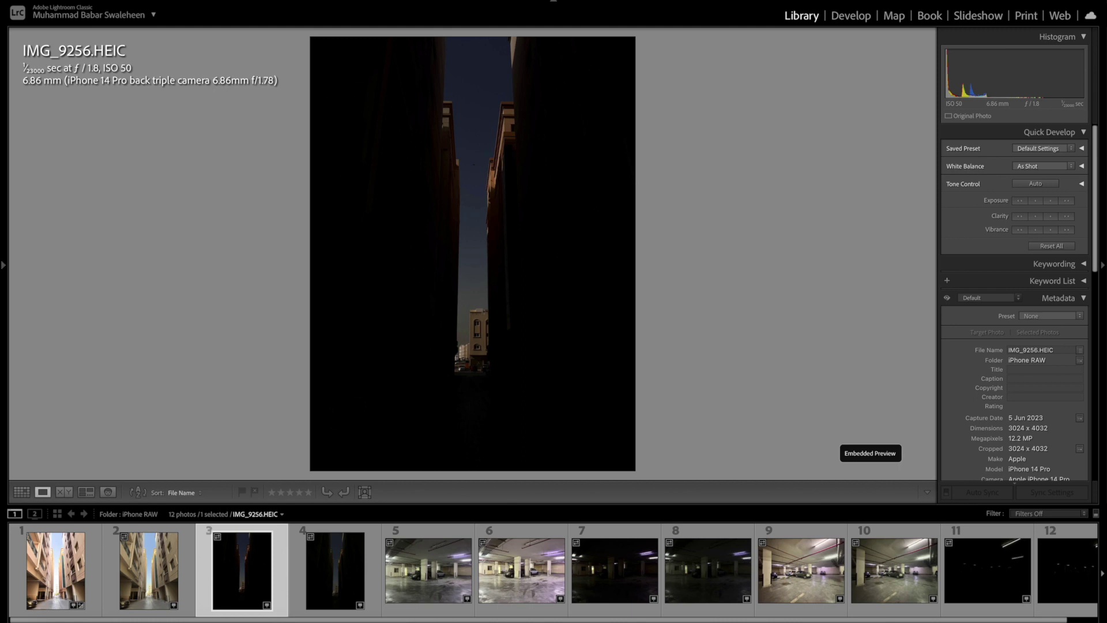
View dark alley IMG_9257.DNG, then flip between the garage HEIC and IMG_9258.DNG.
click(335, 569)
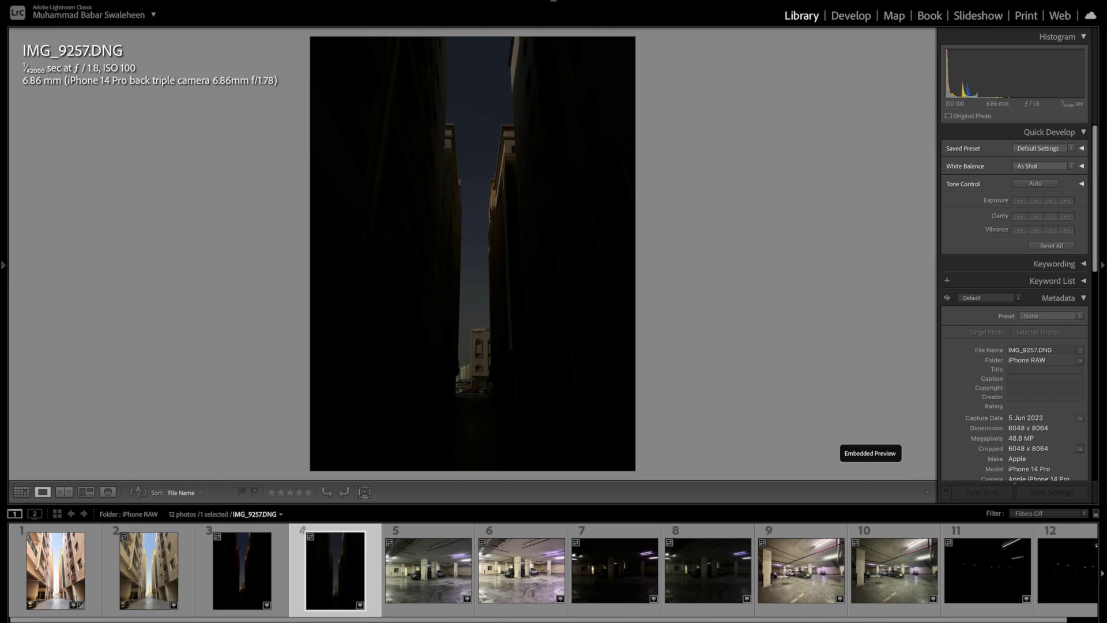
click(428, 570)
key(Right)
key(Left)
key(Right)
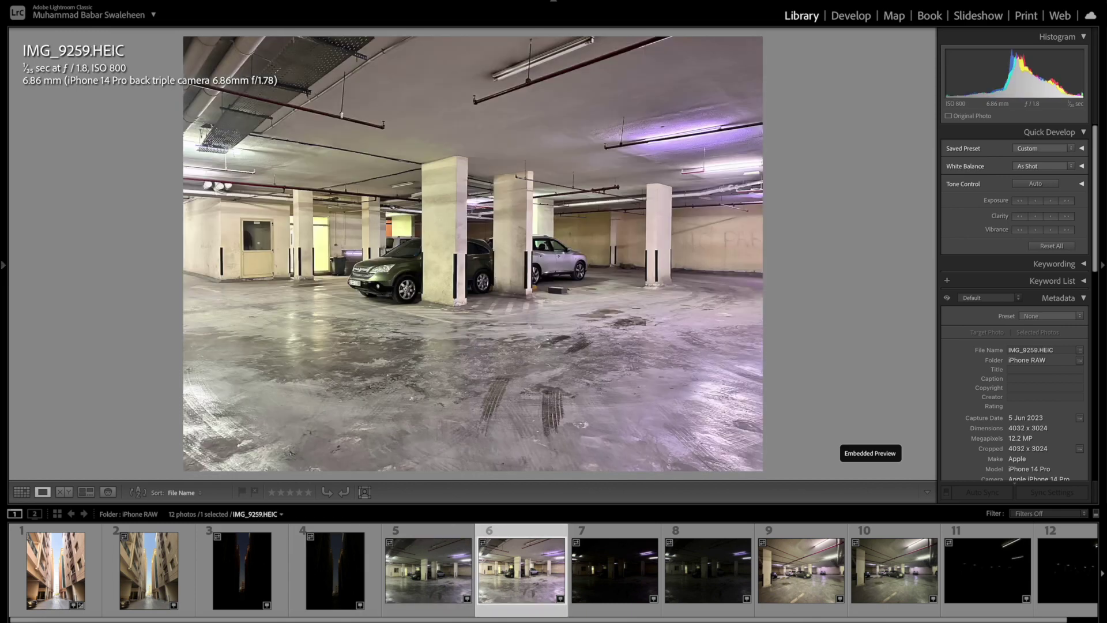
key(Left)
key(Right)
key(Left)
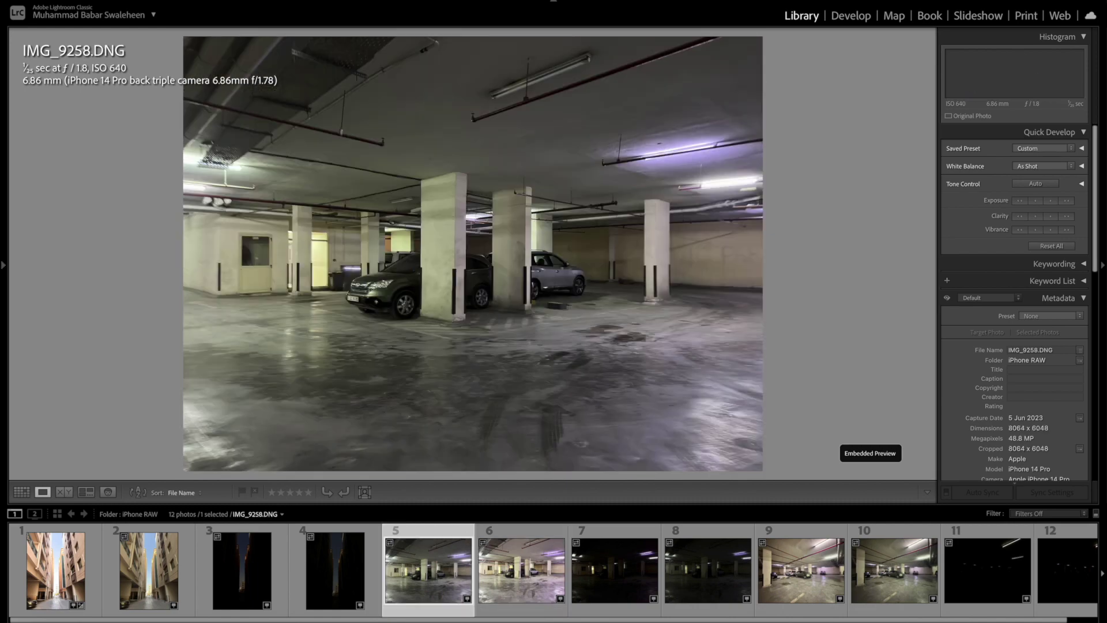
key(Right)
Compare dark garage IMG_9260.HEIC with its DNG, then return to the first alley photo.
key(Right)
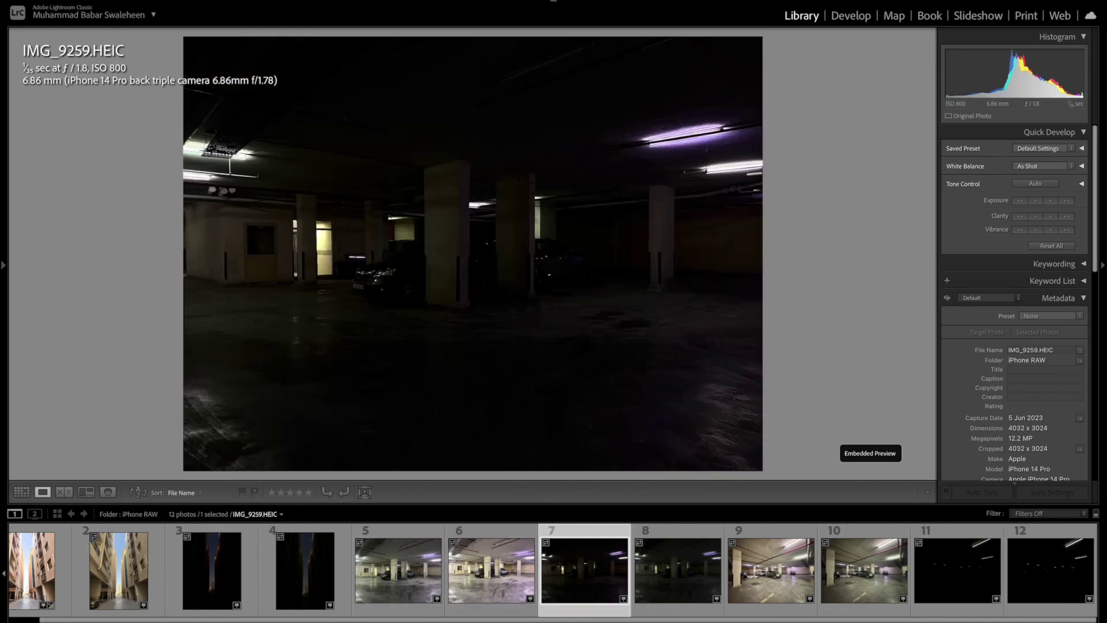
key(Right)
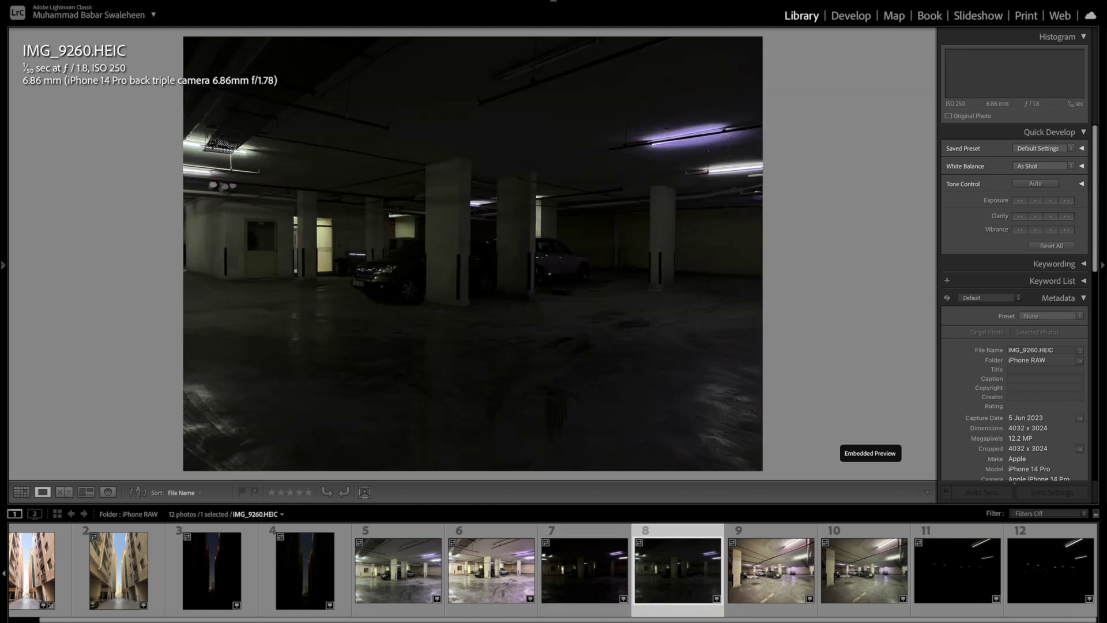
key(Left)
key(Right)
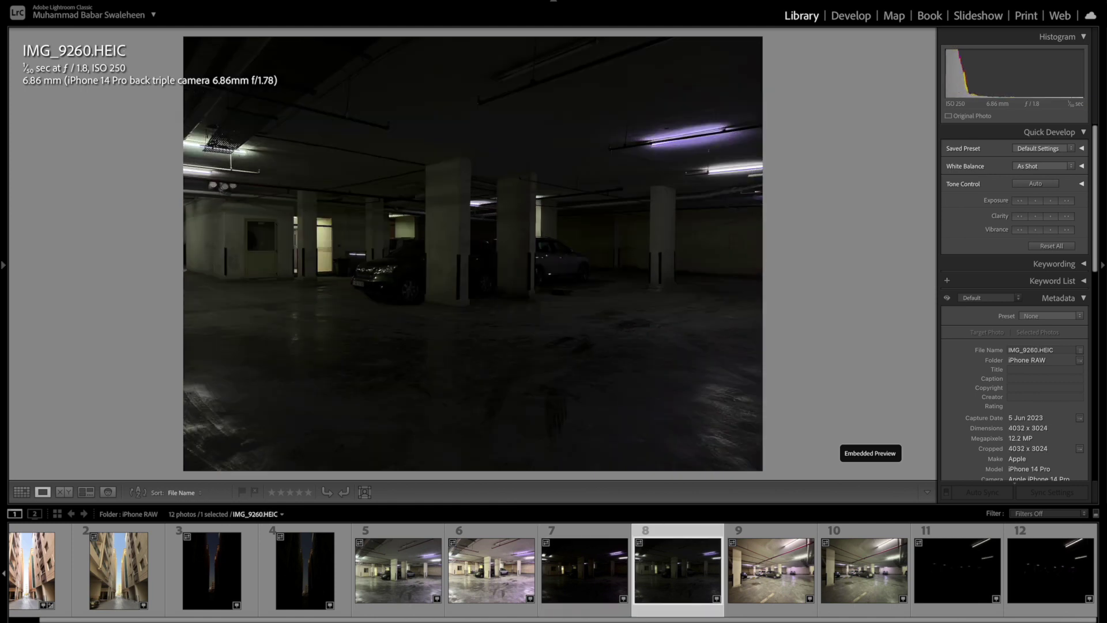
key(Left)
key(Left)
key(Left)
key(Left)
key(Left)
key(Left)
key(Left)
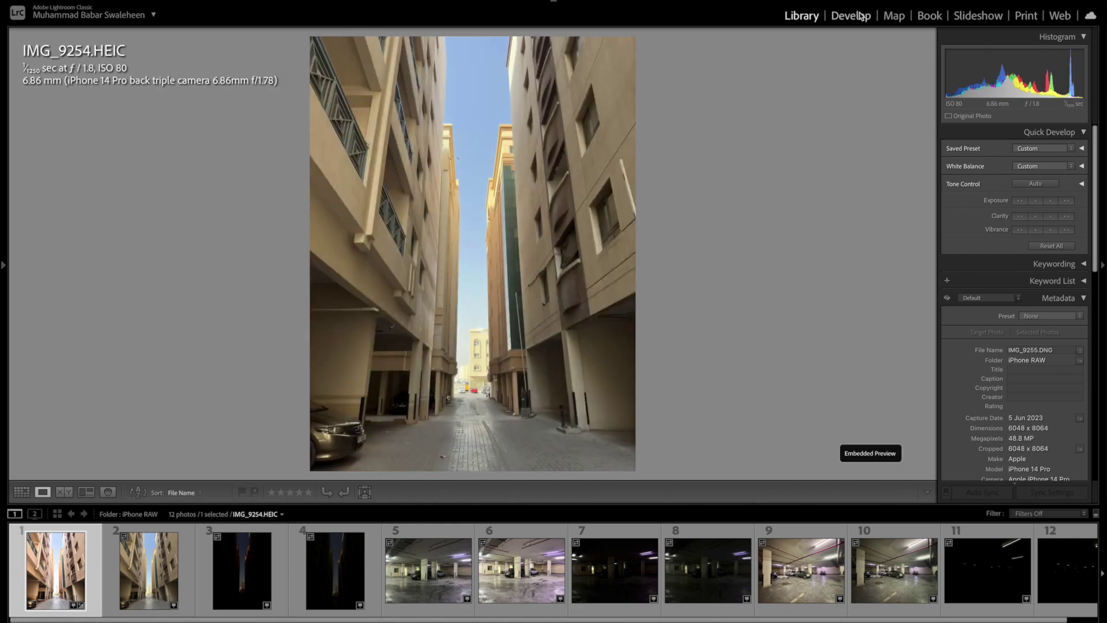
Open the alley photo in Develop with the left panel collapsed, zoomed into a close-up.
click(841, 19)
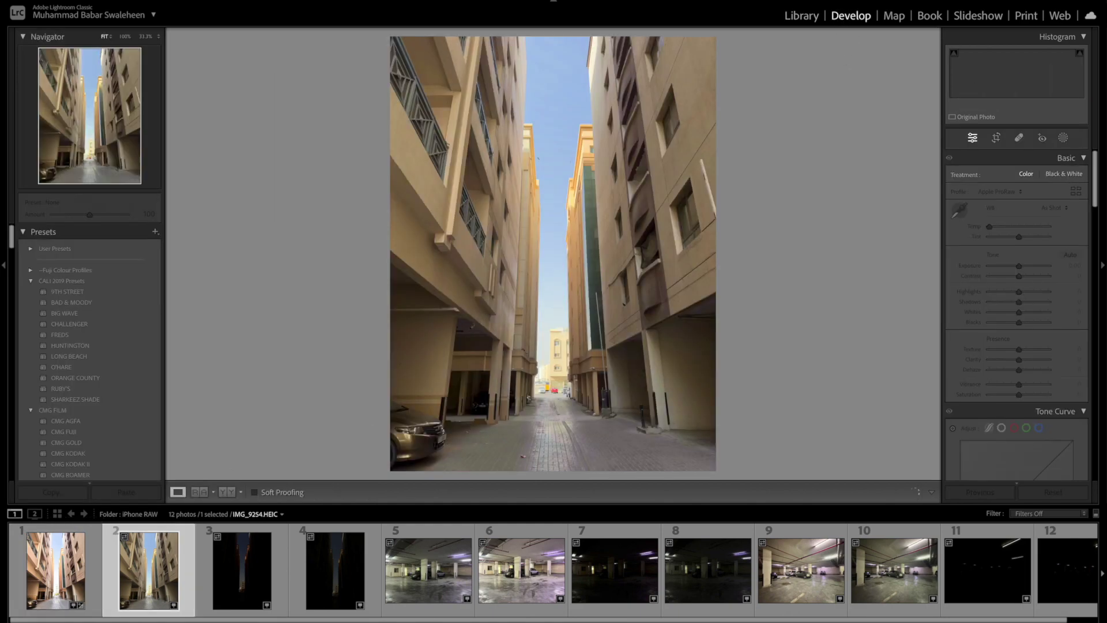
click(4, 267)
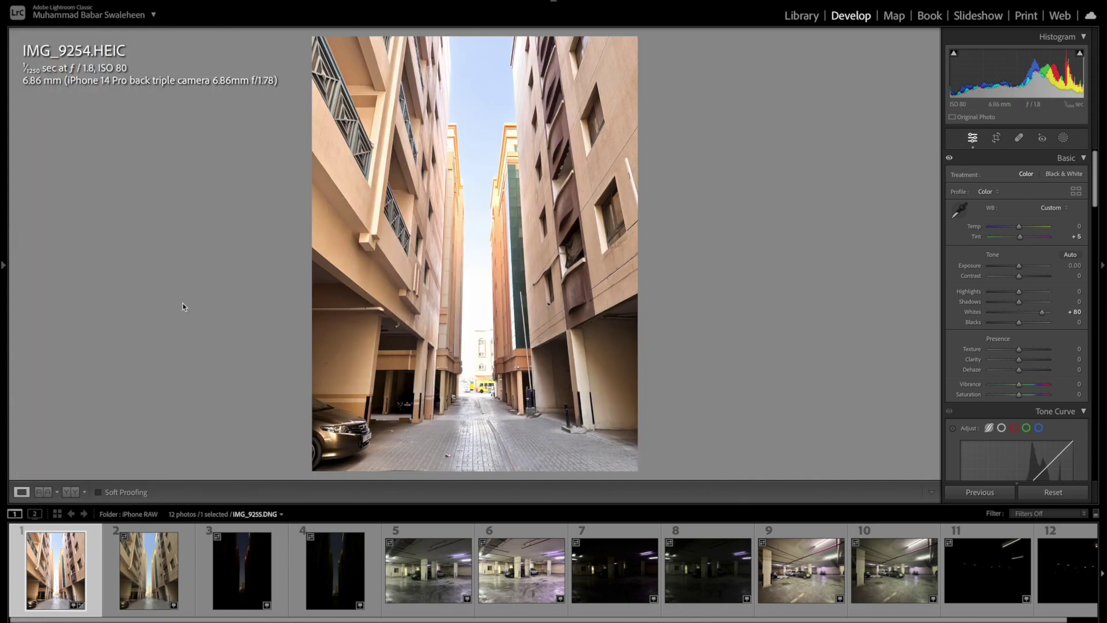
drag(510, 325, 545, 200)
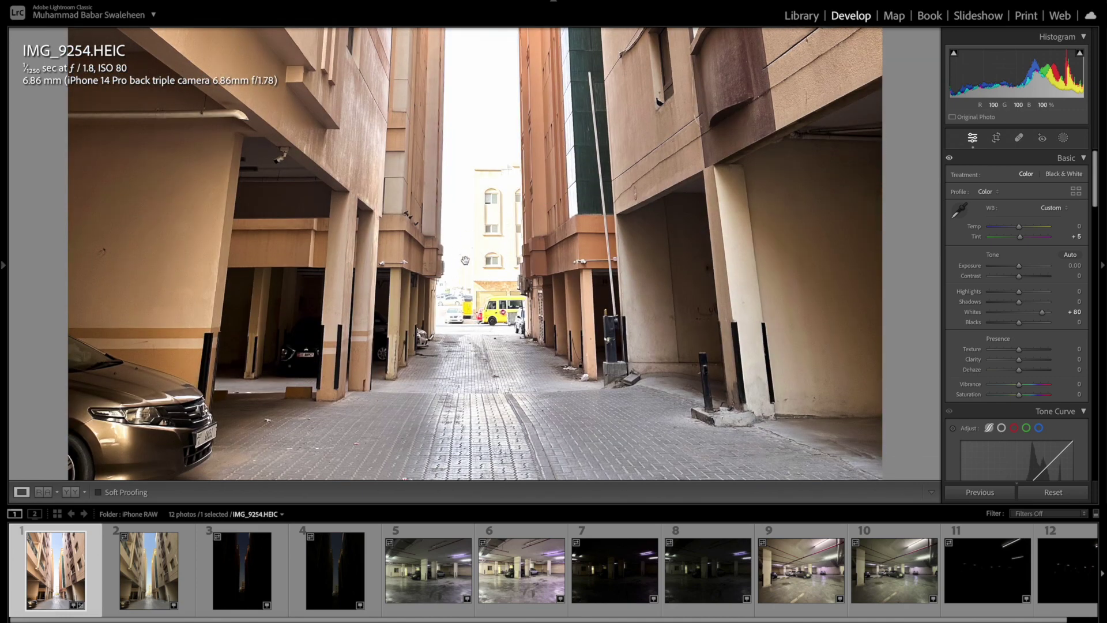
click(484, 226)
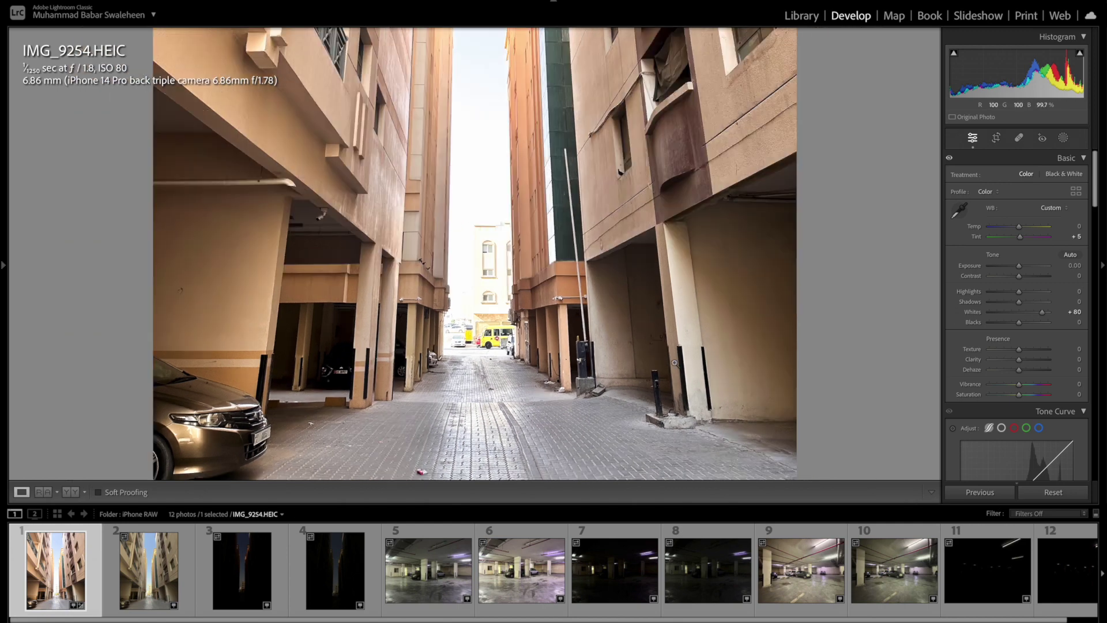
click(576, 302)
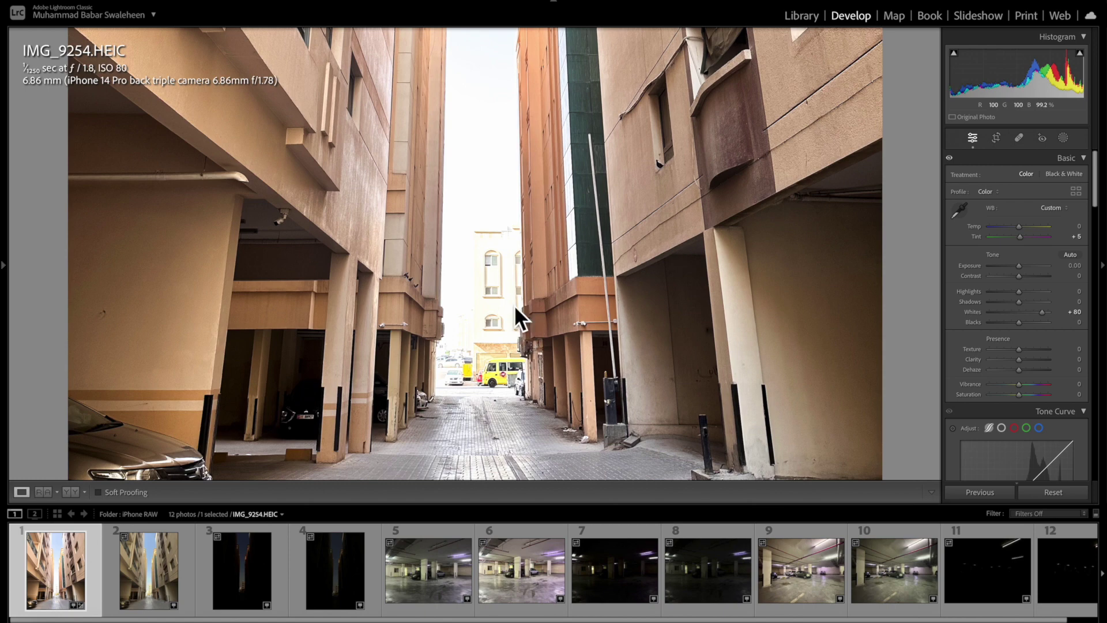
Test Highlights around -87, then reset all adjustments to defaults.
drag(1019, 292, 966, 295)
click(485, 316)
click(490, 319)
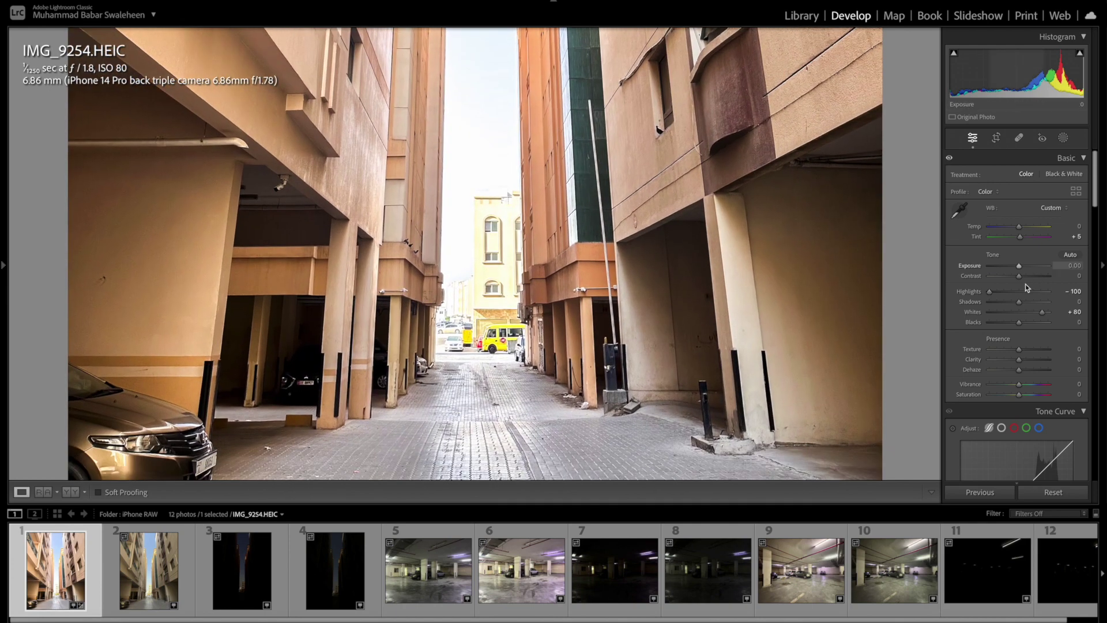
mouse_move(990, 291)
mouse_down()
mouse_move(1022, 293)
mouse_move(987, 292)
mouse_up()
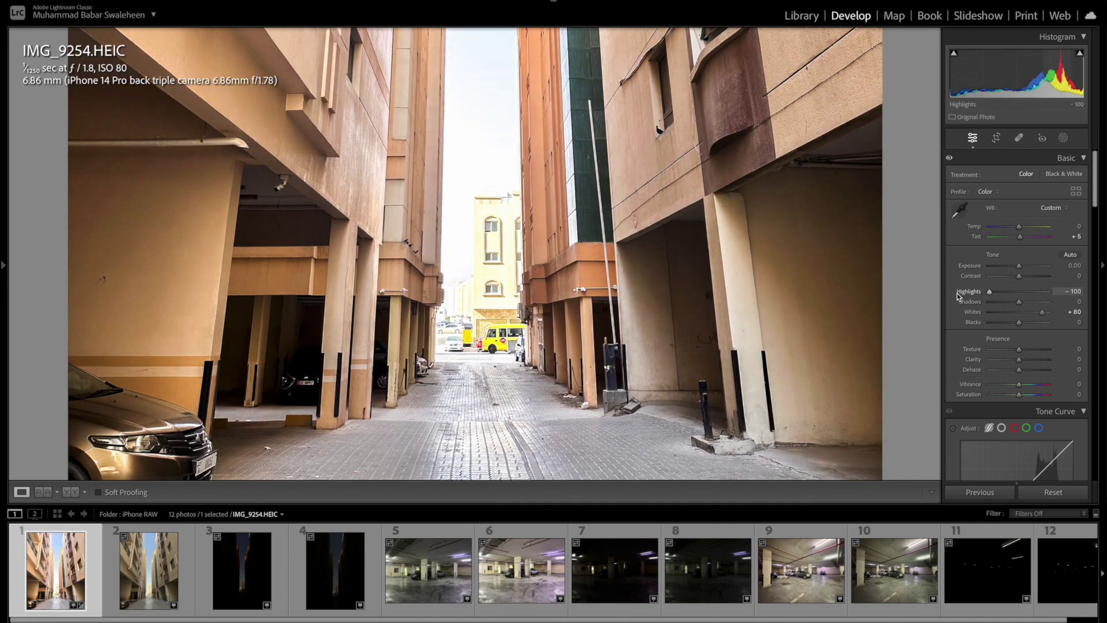
click(1053, 492)
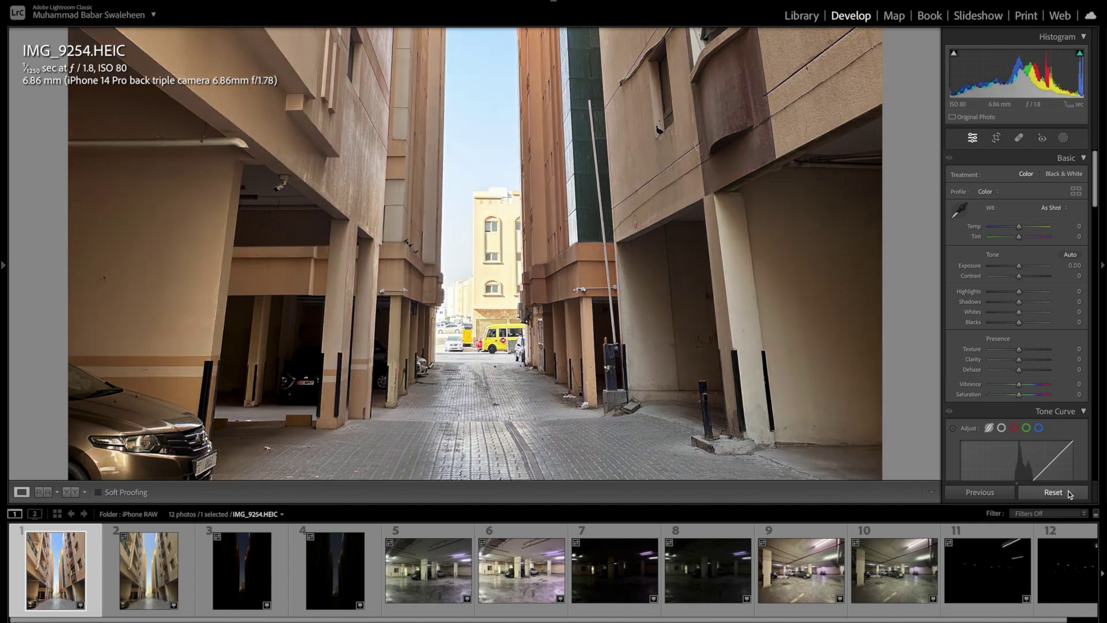
Trial Highlights -100 and Shadows +100 on the HEIC, resetting between attempts.
drag(1020, 293, 979, 294)
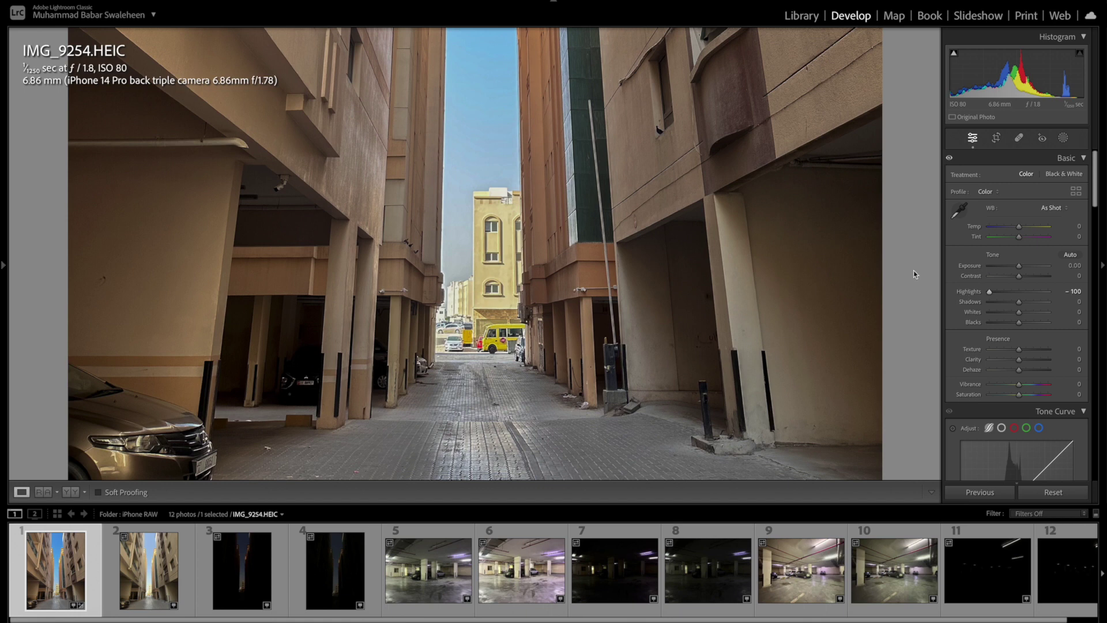
click(1071, 493)
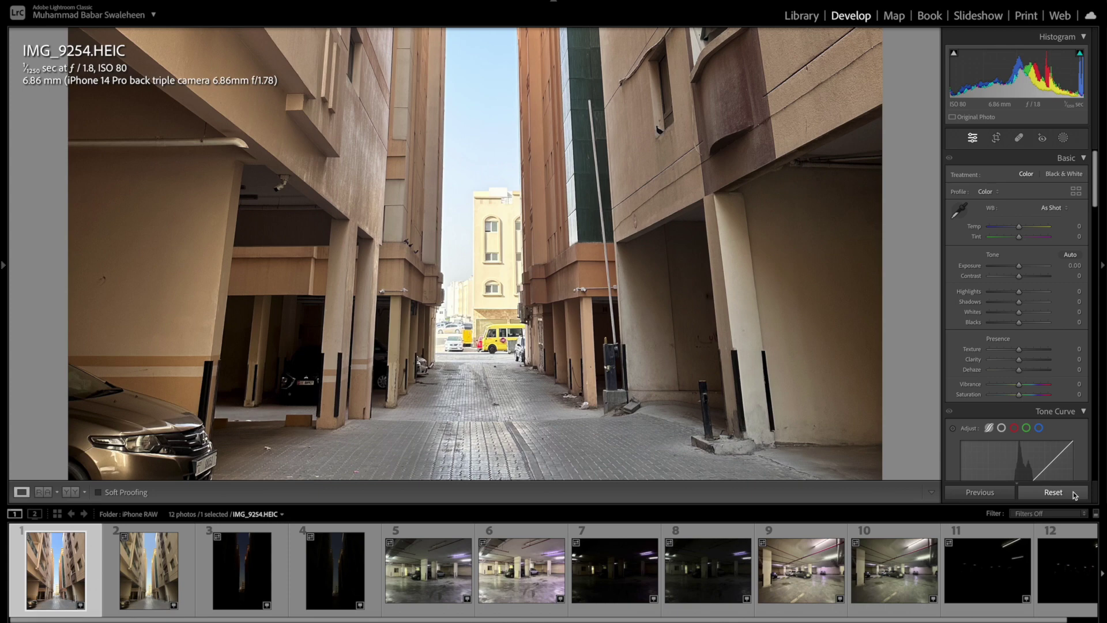
drag(1019, 291, 941, 294)
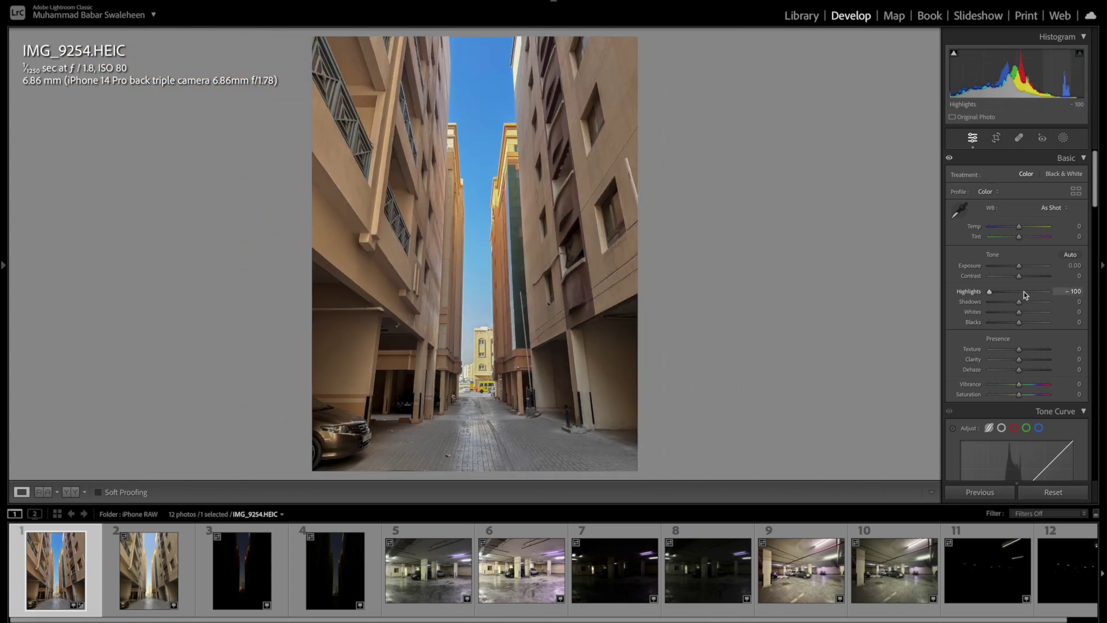
drag(1019, 302, 1064, 306)
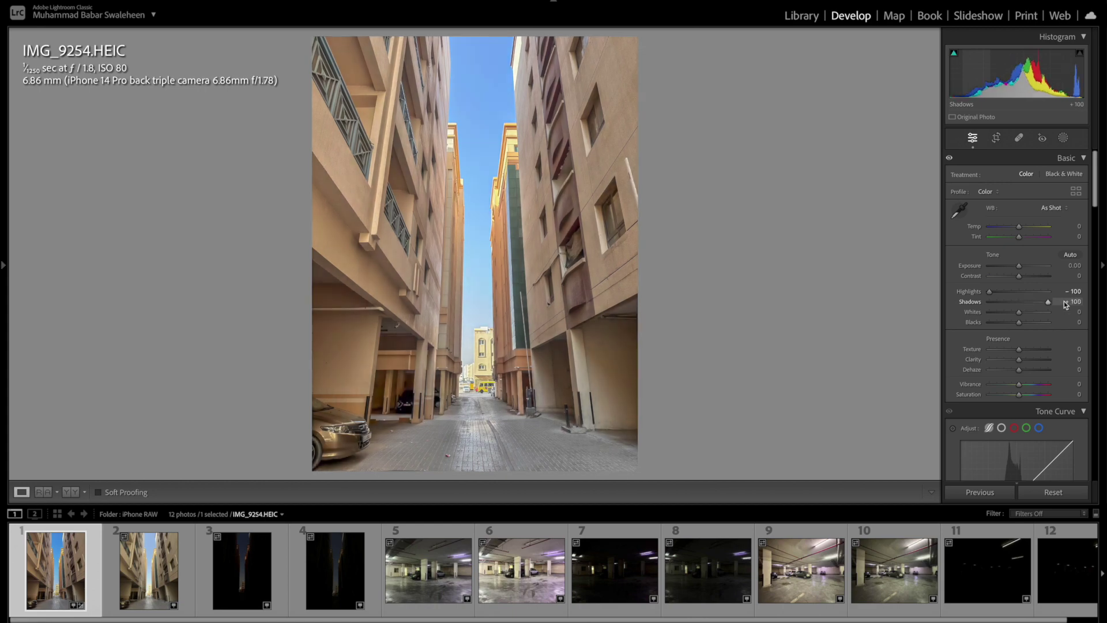
drag(390, 404, 390, 332)
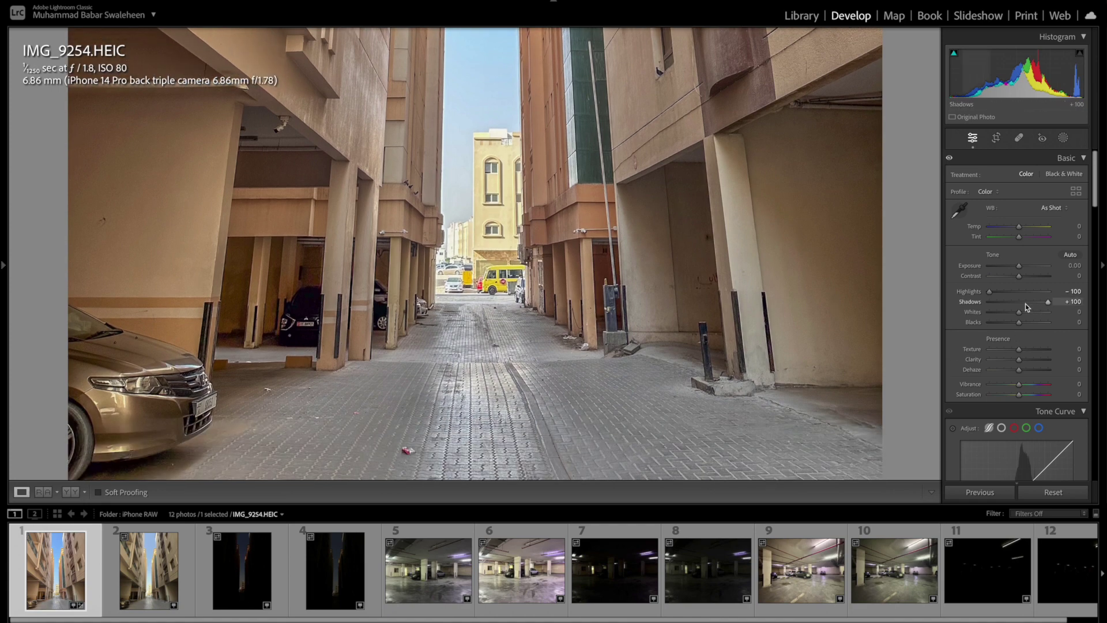
click(1053, 492)
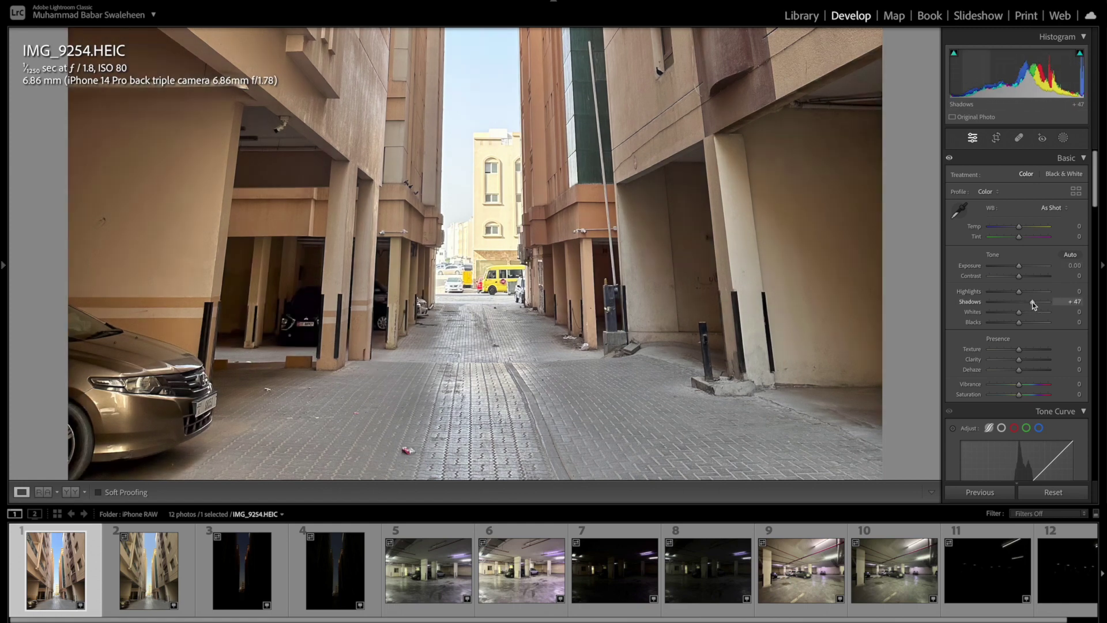
Apply Shadows +100 and Highlights -100 to IMG_9254.HEIC, then select IMG_9255.DNG.
drag(1019, 302, 1050, 302)
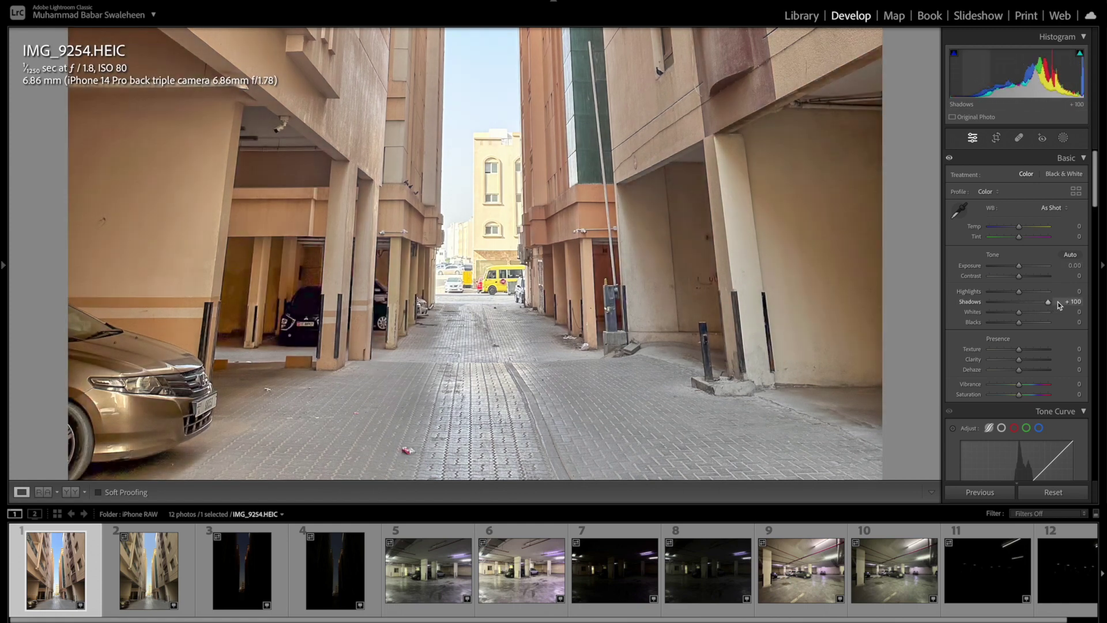
click(286, 310)
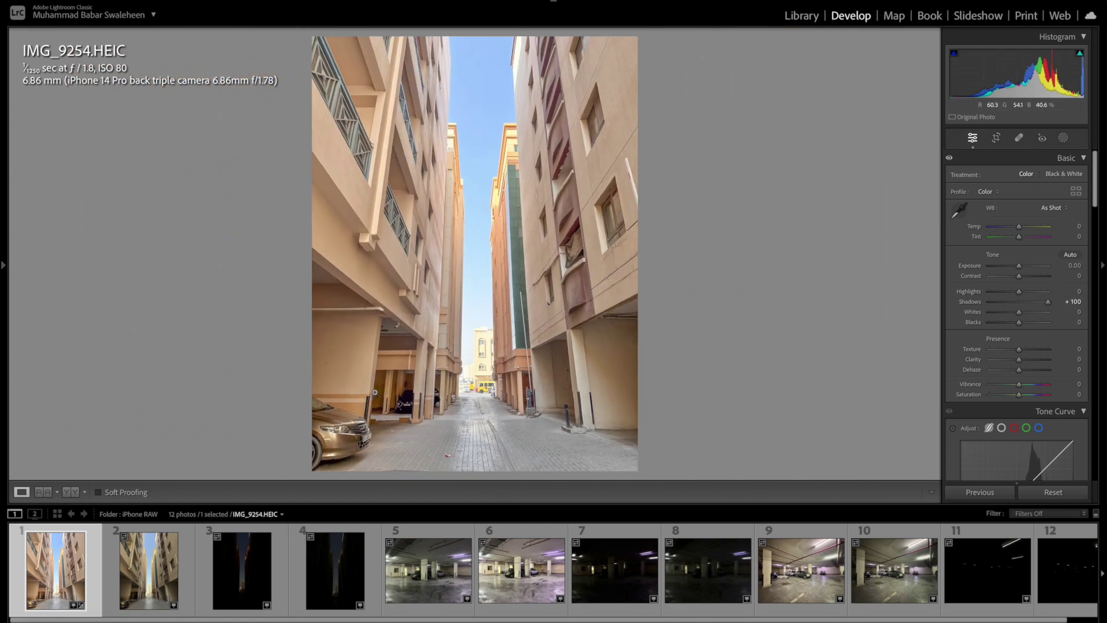
click(339, 379)
drag(1019, 291, 981, 294)
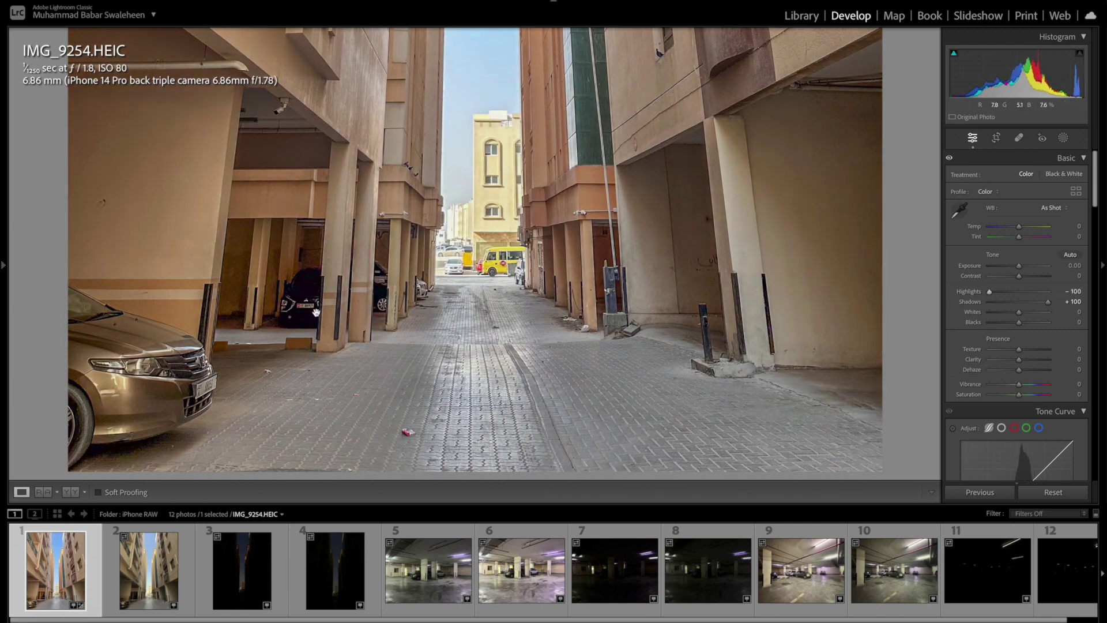
drag(515, 225, 516, 303)
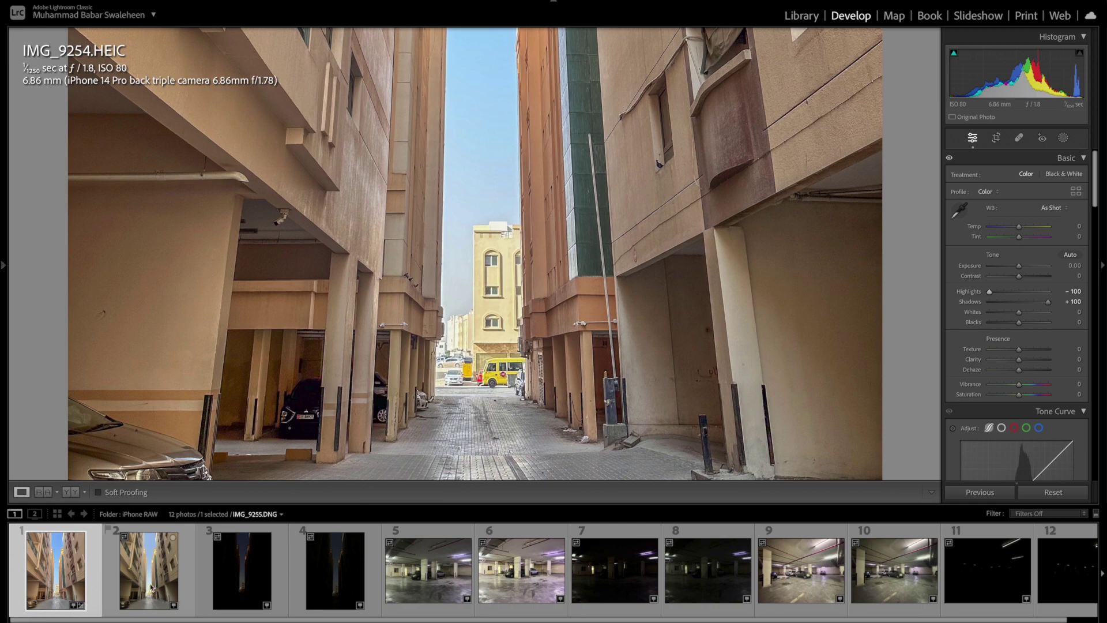
click(153, 584)
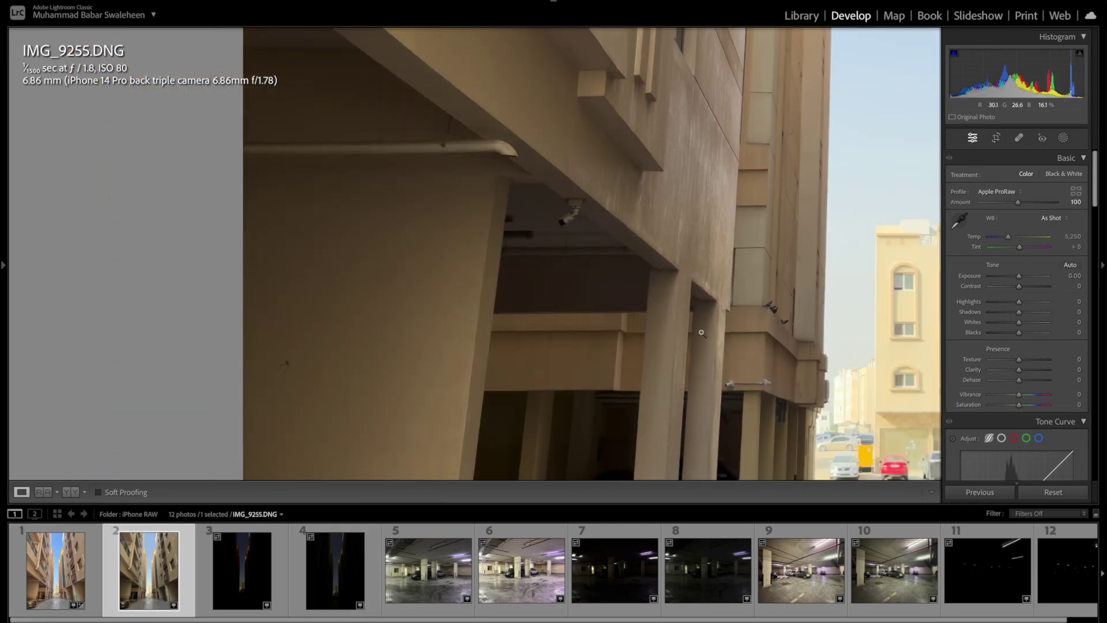
View IMG_9255.DNG at 1:1 on the alley's far end and raise Shadows to +100.
click(462, 407)
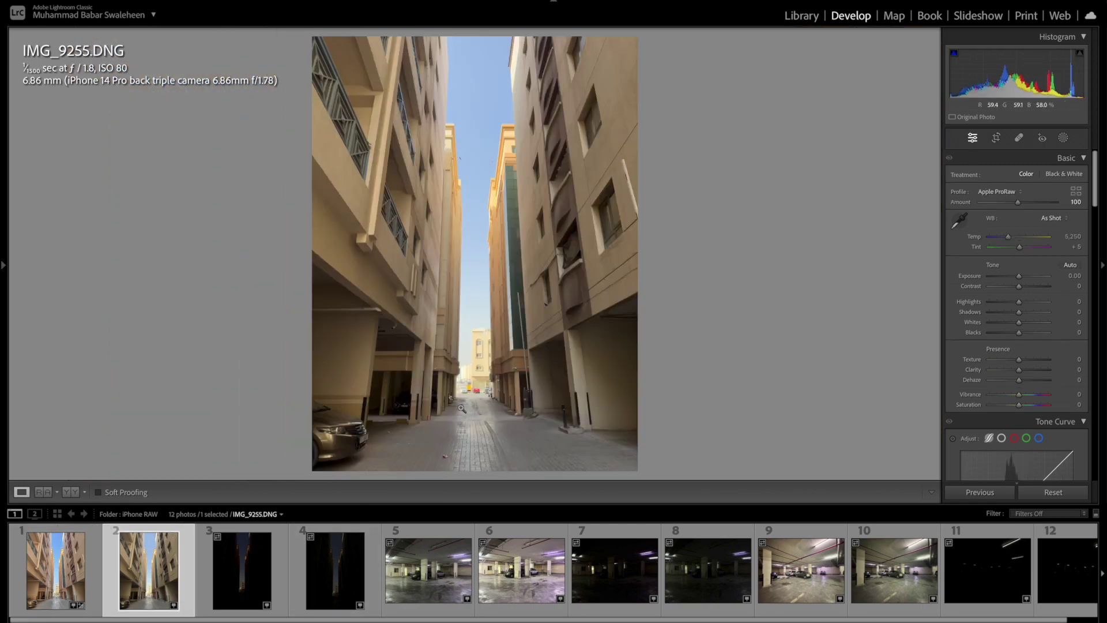
click(474, 398)
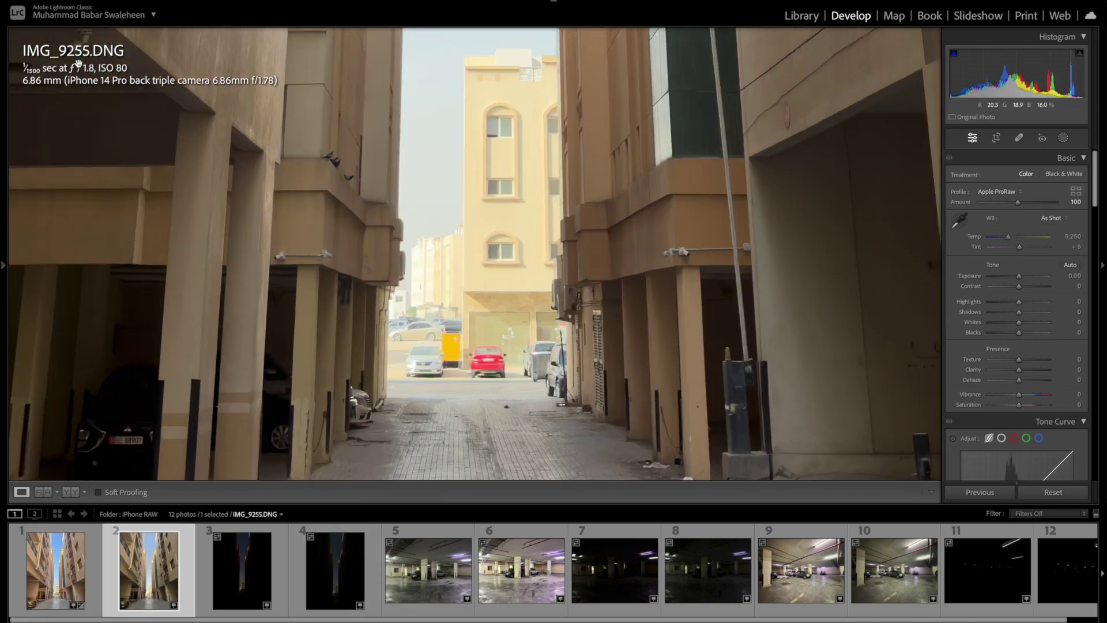
click(424, 410)
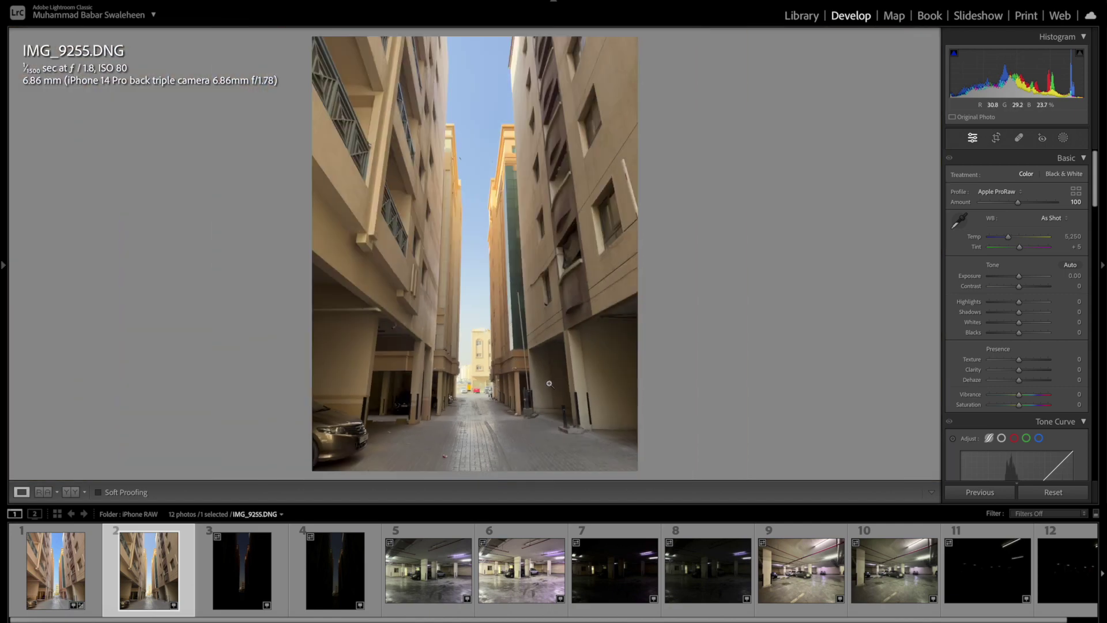
click(462, 380)
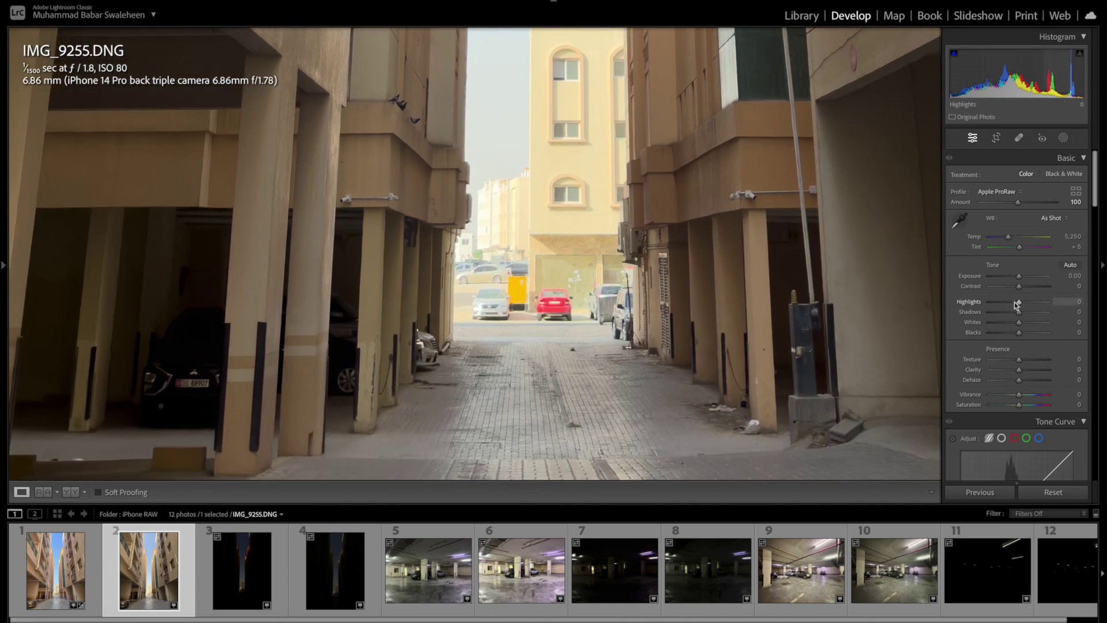
drag(1020, 312, 955, 310)
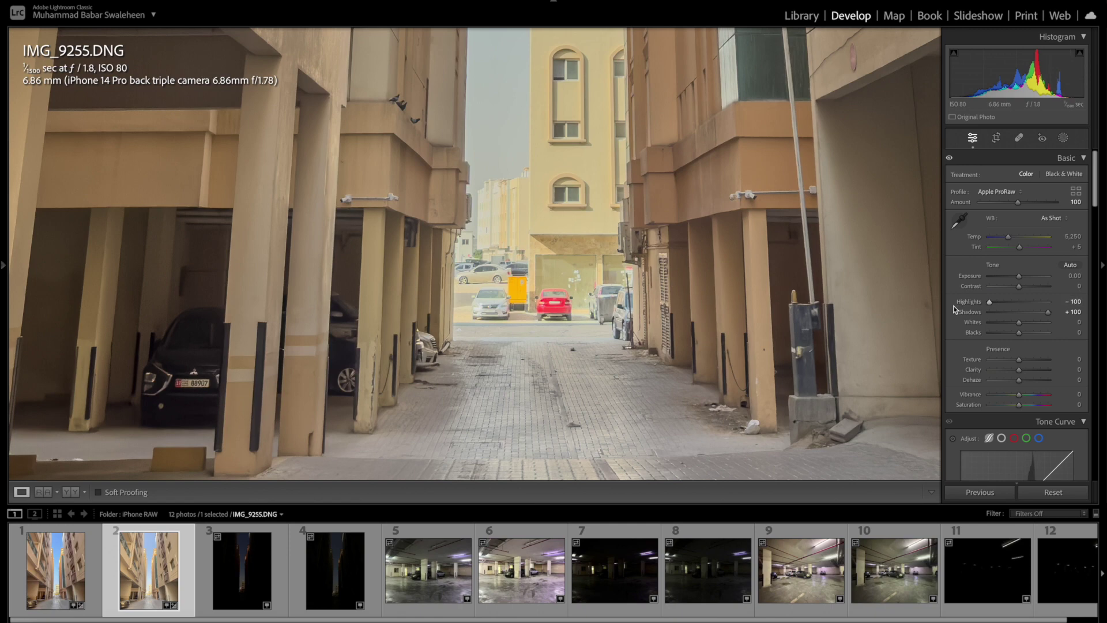
Compare against zoomed IMG_9254.HEIC, then return to the DNG in Fit view.
click(69, 588)
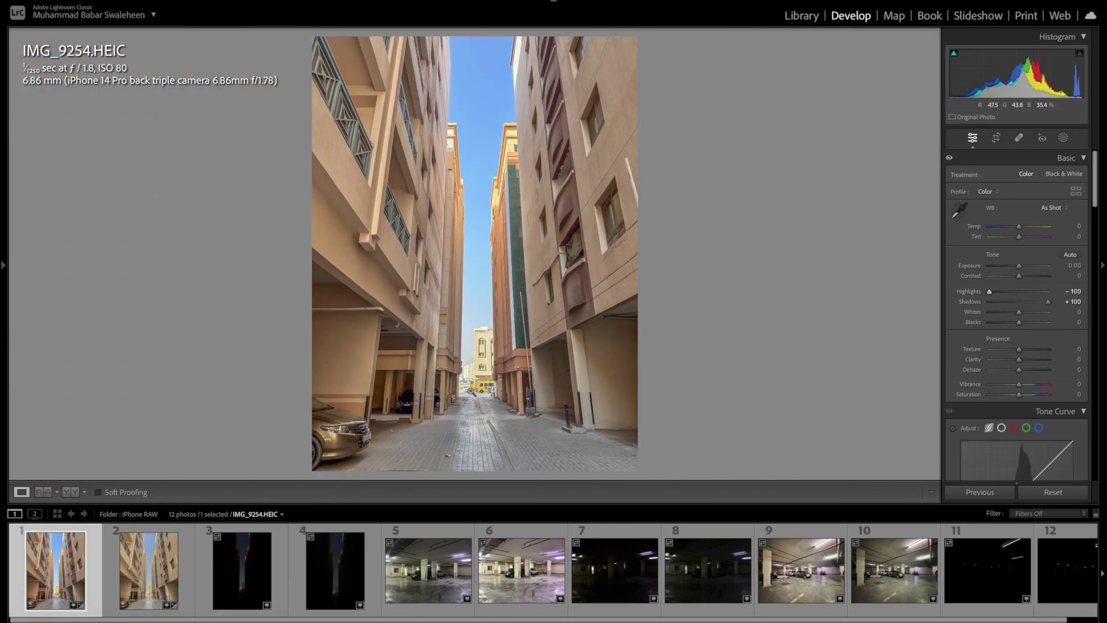
click(472, 392)
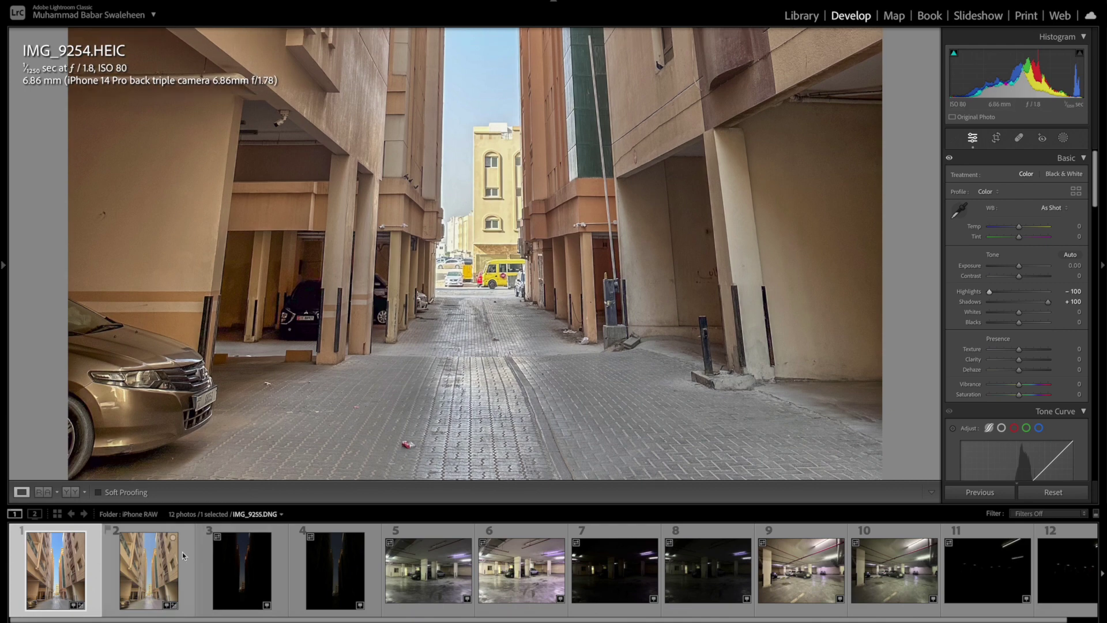
click(148, 573)
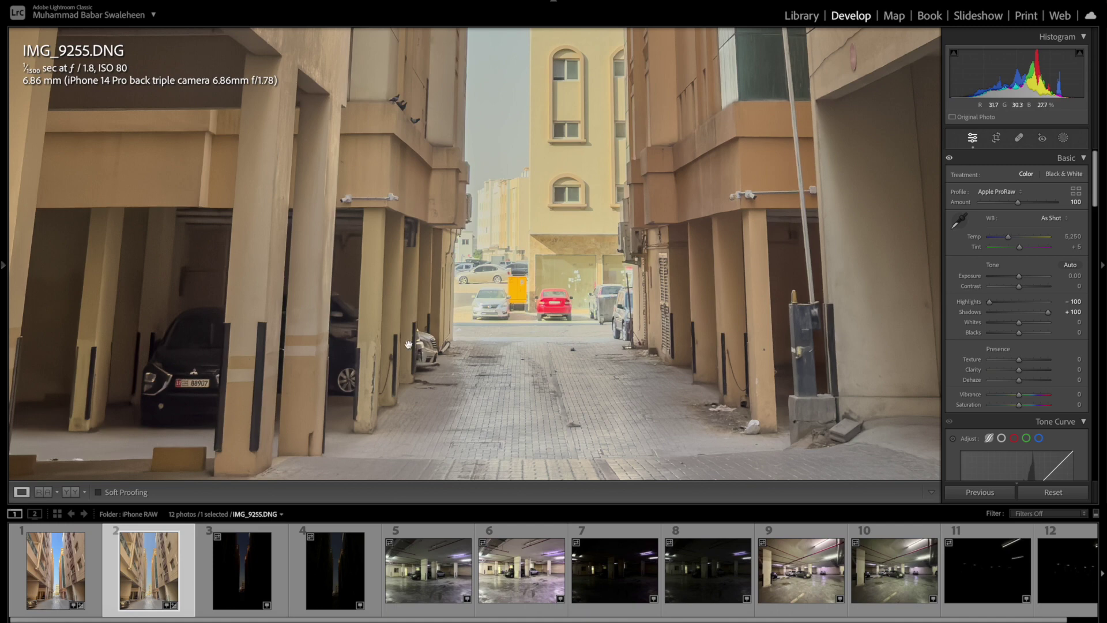
click(698, 291)
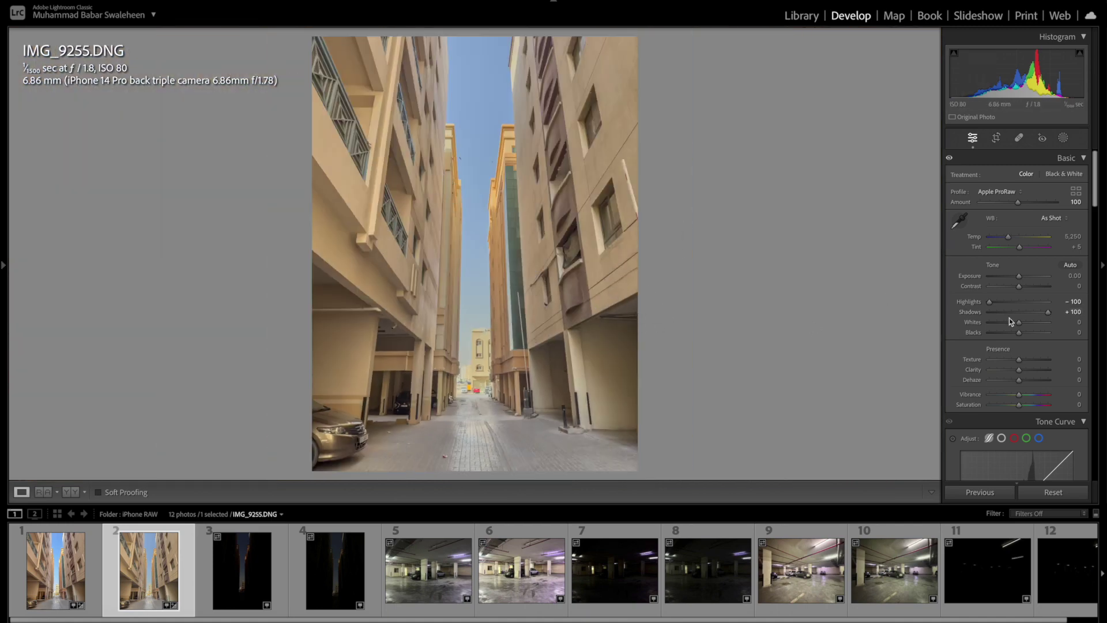
Try Contrast +100 and Clarity +100 on the DNG alley shot, then reset it.
drag(1033, 287, 1045, 286)
mouse_move(1054, 286)
mouse_down()
mouse_move(960, 293)
mouse_move(1050, 290)
mouse_up()
drag(1019, 370, 1050, 371)
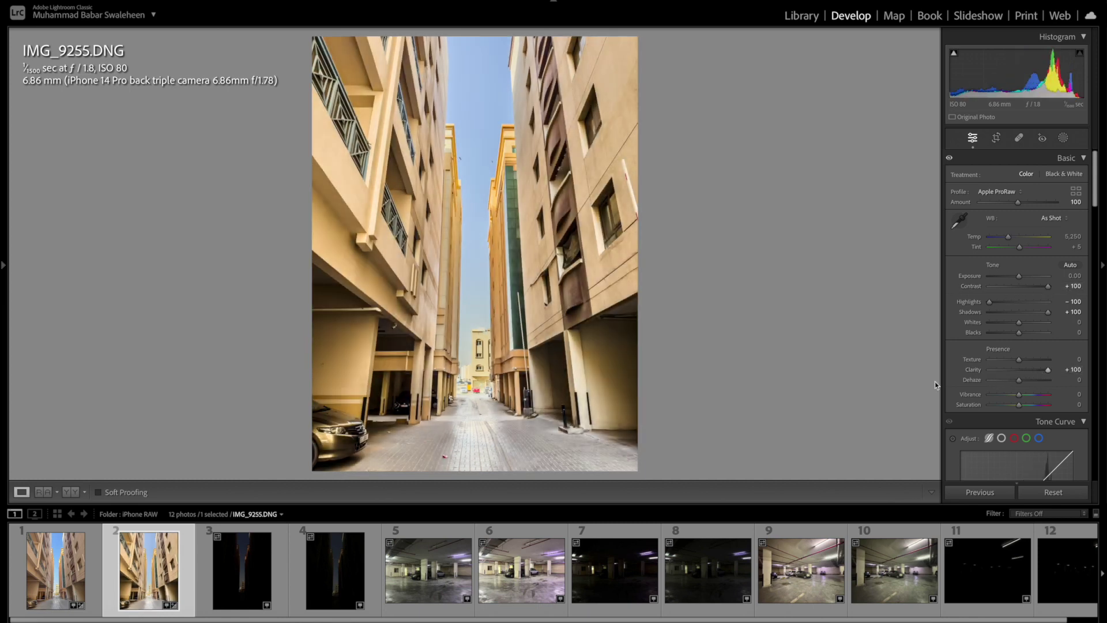
click(1054, 494)
On IMG_9254.HEIC test Contrast +100 with varying Clarity and Dehaze values, then reset.
click(65, 574)
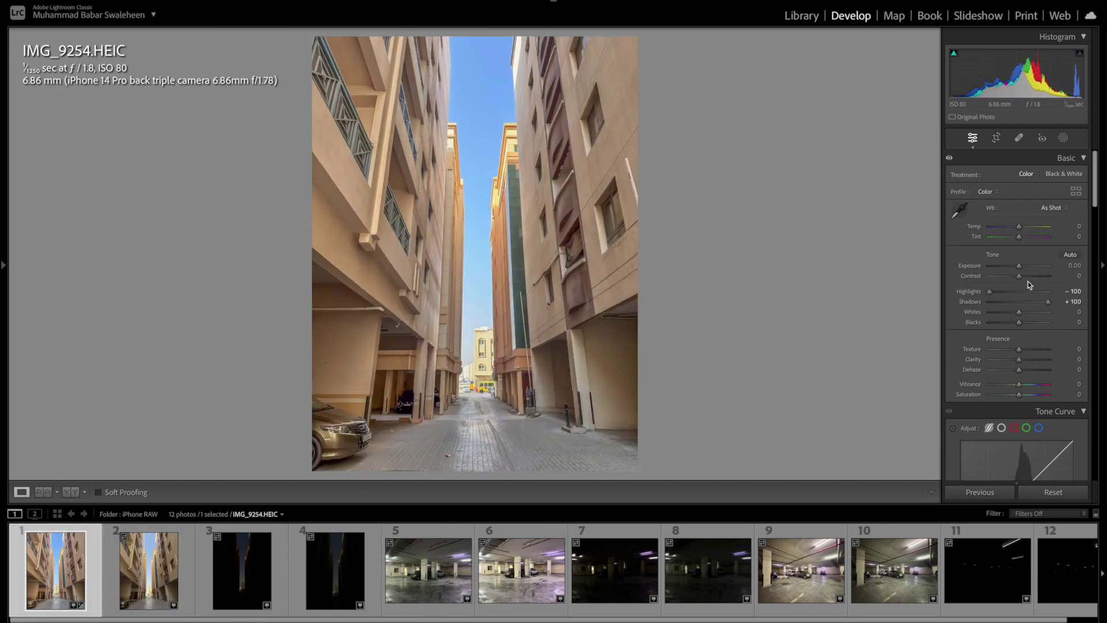
drag(1026, 275, 1067, 282)
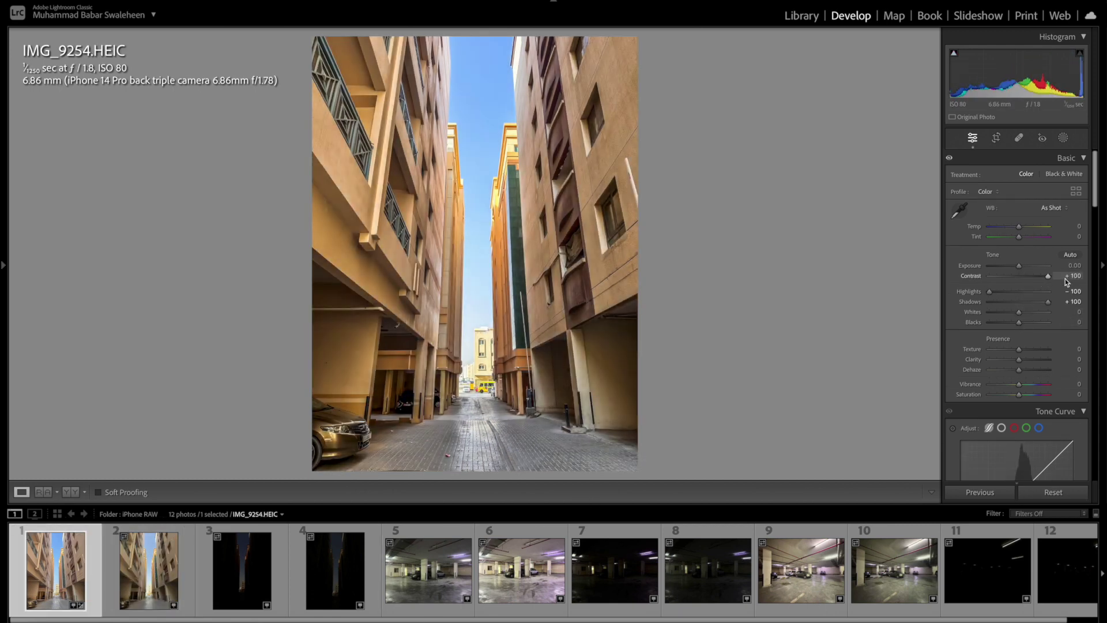
drag(1020, 360, 1032, 360)
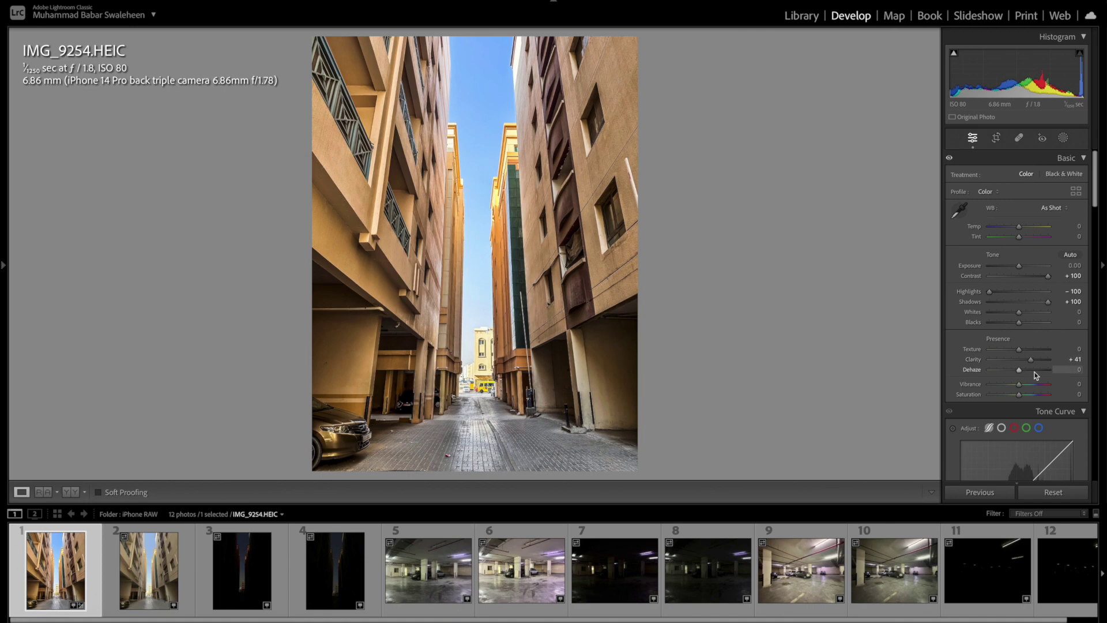
click(1037, 372)
click(1015, 359)
click(1008, 360)
click(1023, 369)
drag(1023, 373, 1022, 372)
click(475, 421)
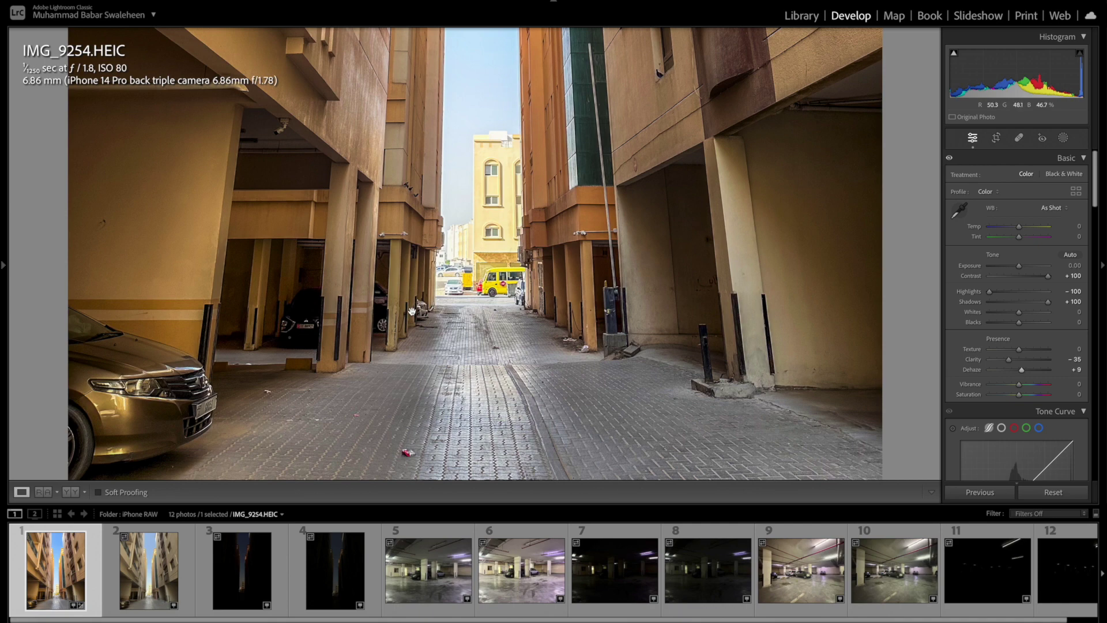
click(1051, 494)
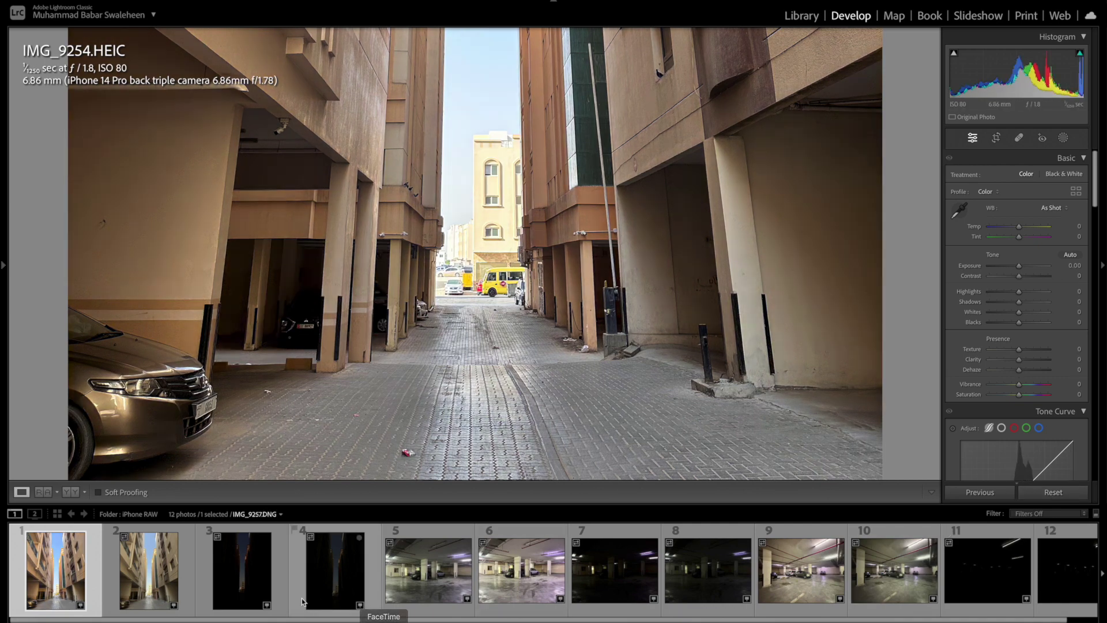
Select dark IMG_9256.HEIC and push Exposure to +5.00, inspecting the brightened alley.
click(263, 580)
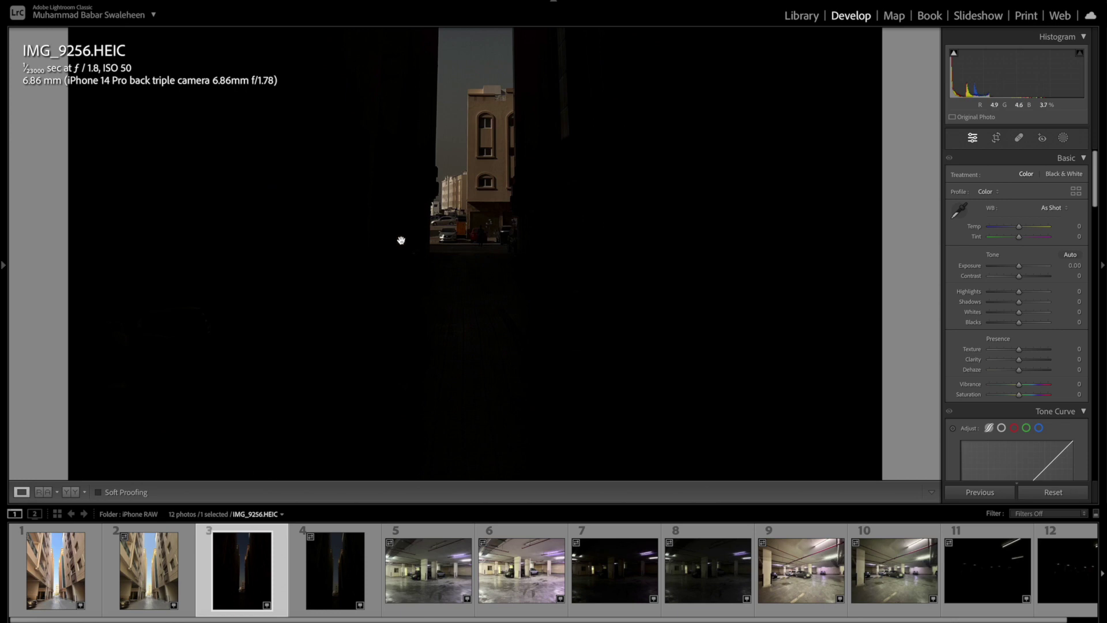
drag(251, 163, 265, 263)
click(347, 224)
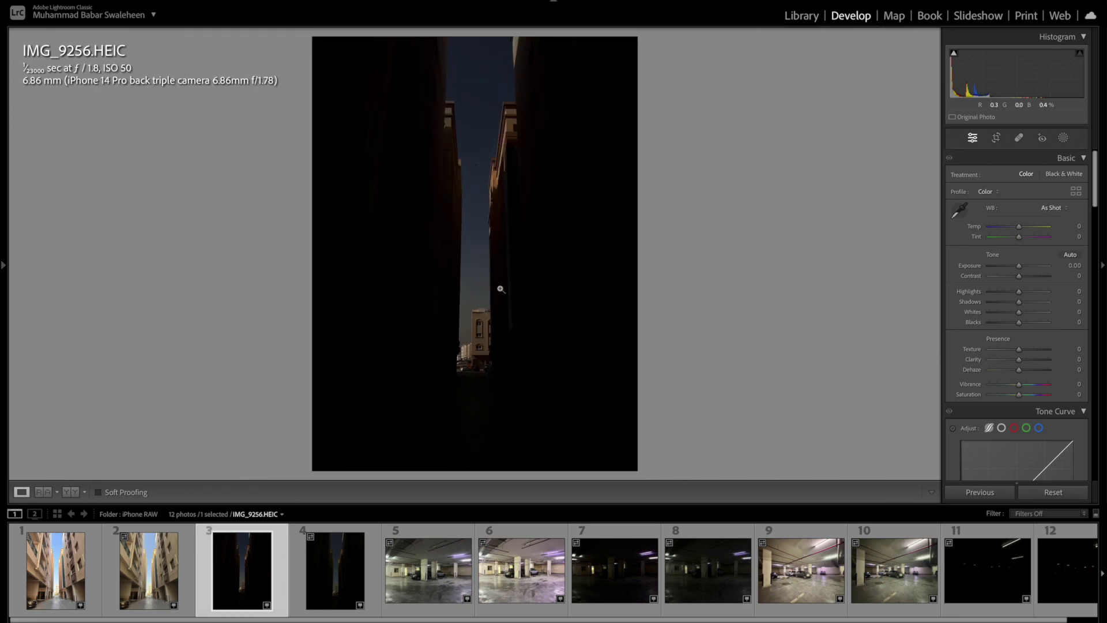
drag(1019, 266, 1066, 266)
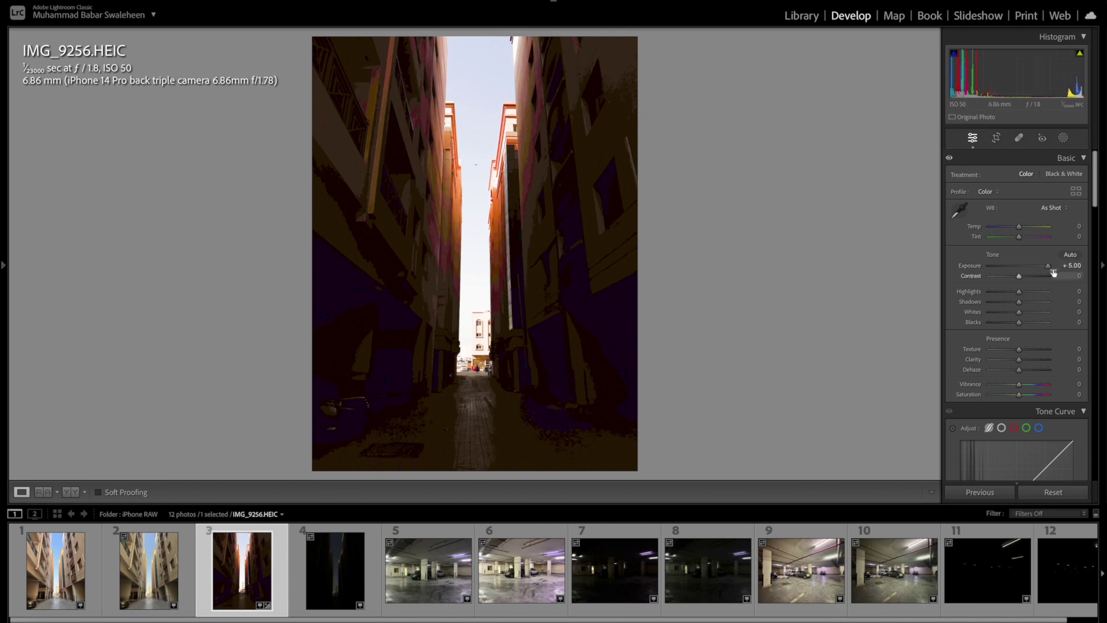
click(410, 339)
scroll(554, 354, down, 4)
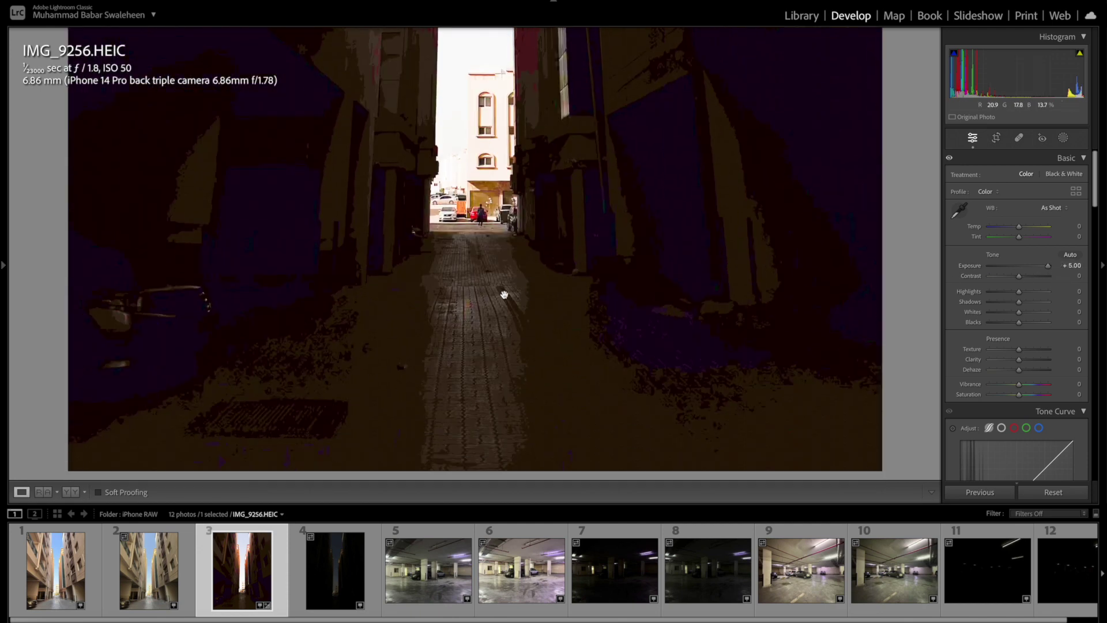
drag(545, 286, 541, 323)
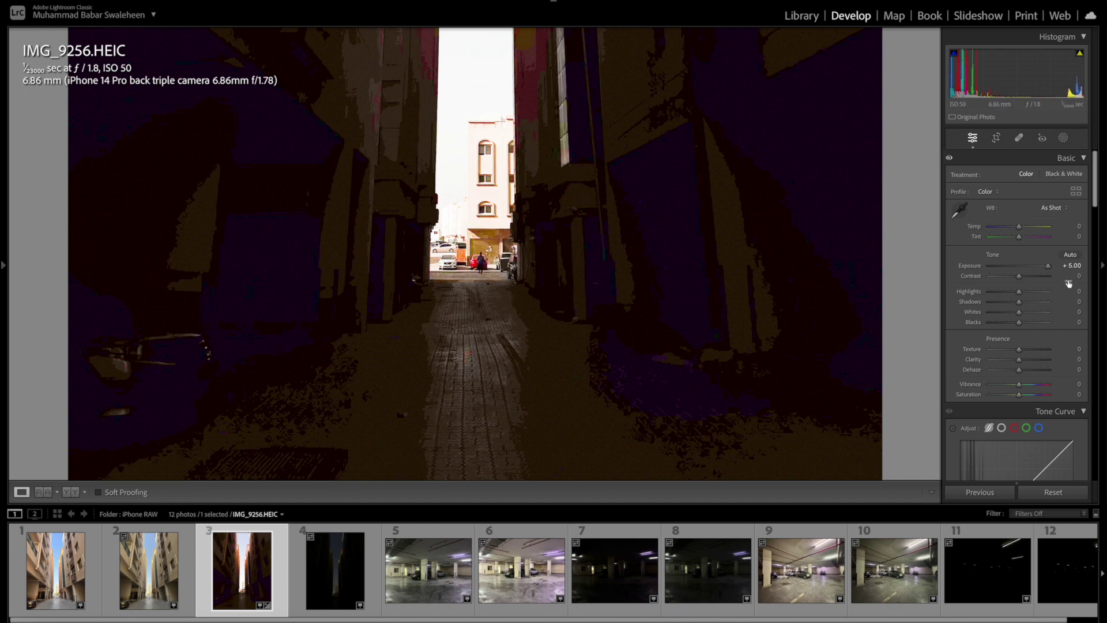
Add Highlights -100 and Shadows +100, reset IMG_9256, and select IMG_9257.DNG.
drag(1019, 291, 975, 297)
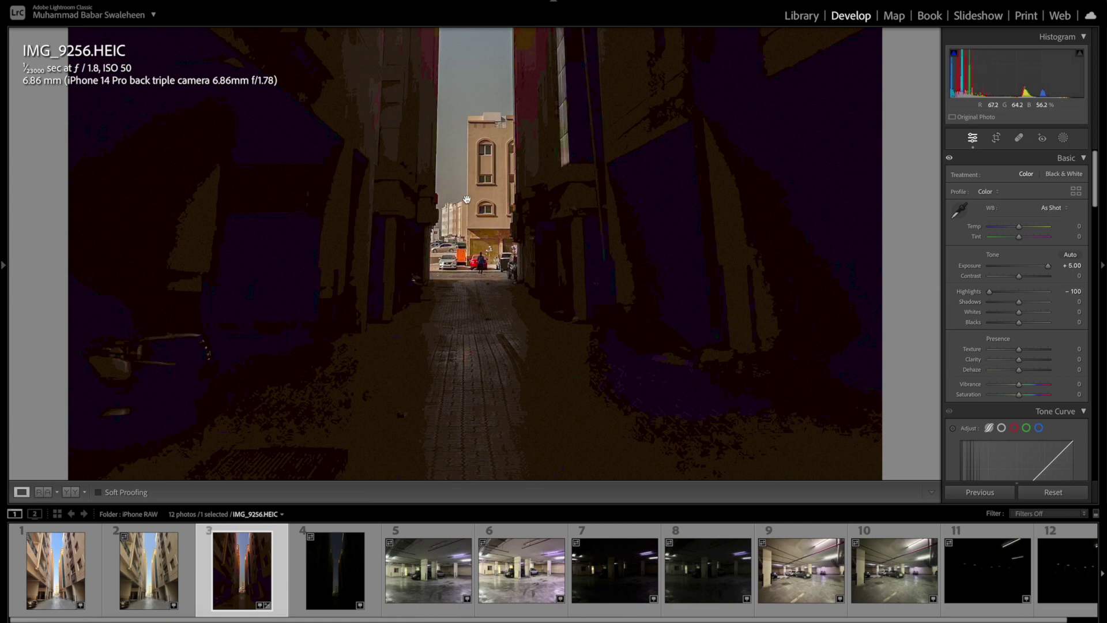
click(488, 202)
click(477, 347)
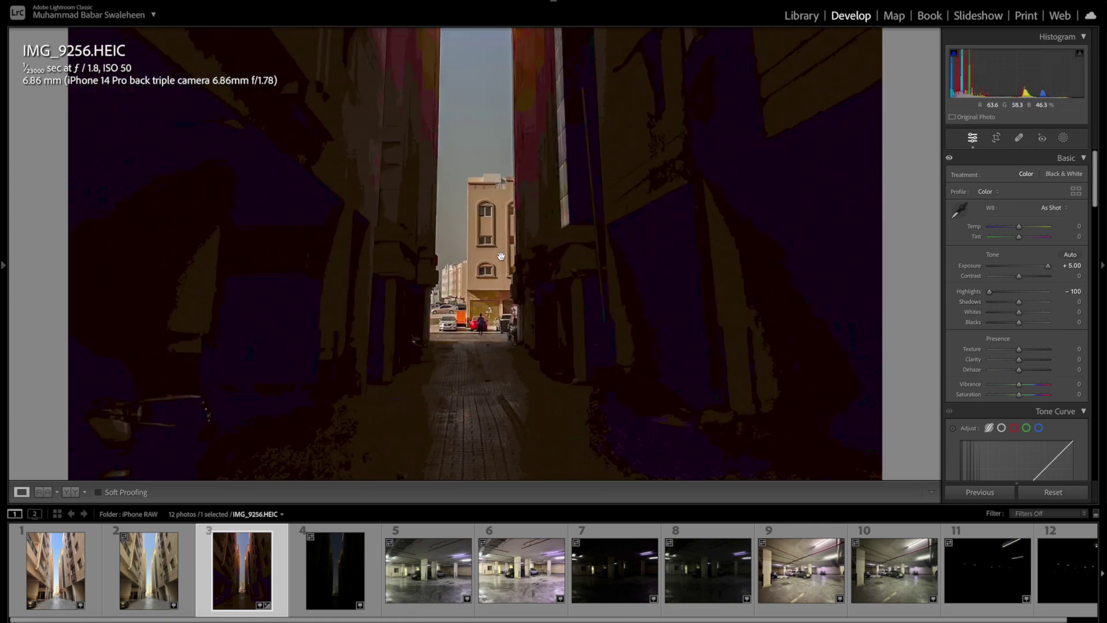
drag(1019, 302, 1053, 301)
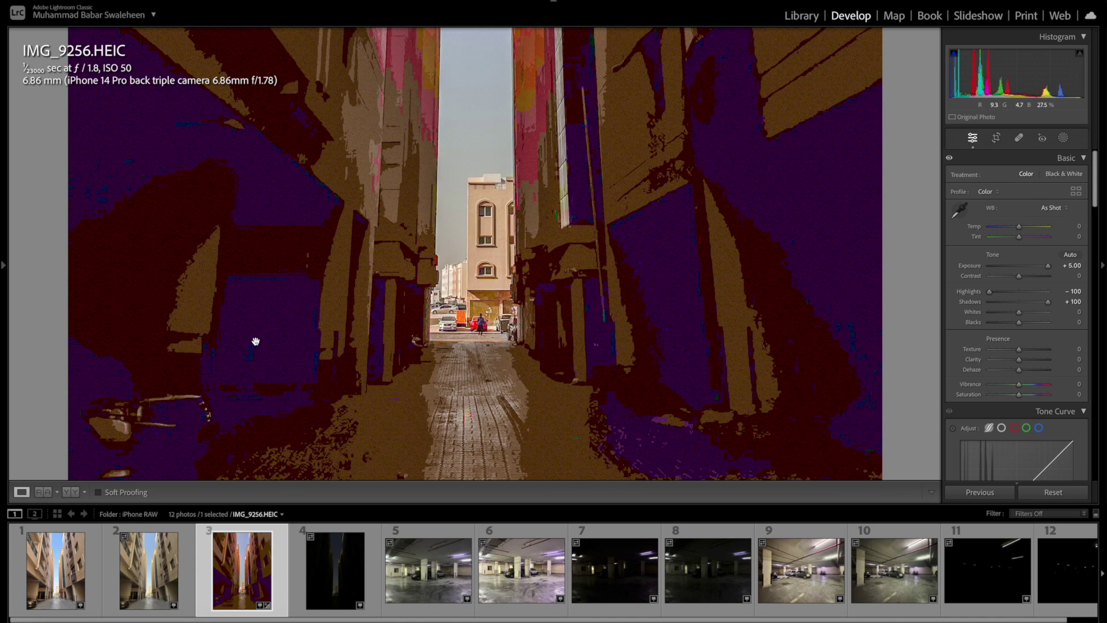
click(422, 316)
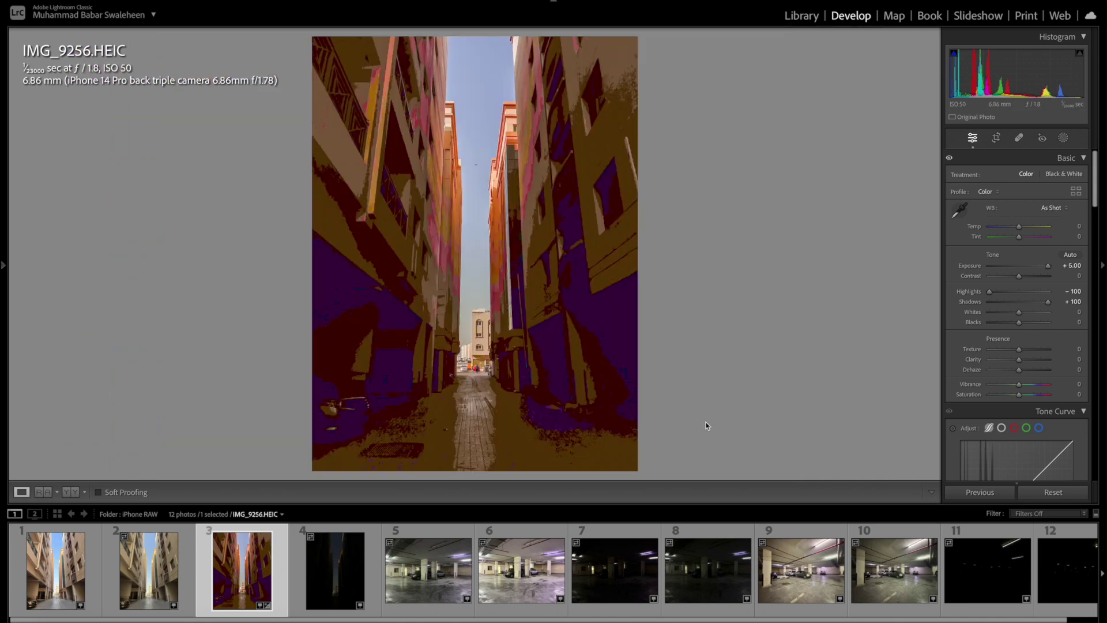
click(1053, 492)
click(319, 562)
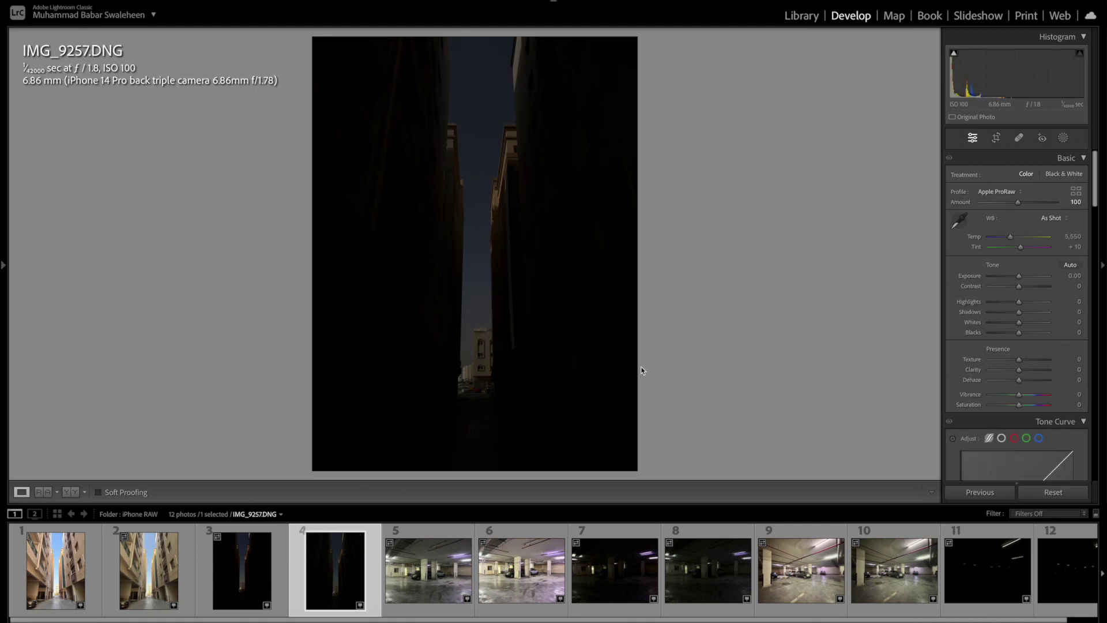
Push IMG_9257.DNG to Exposure +5.00 and inspect the magnified alley for noise.
drag(1019, 278, 1066, 279)
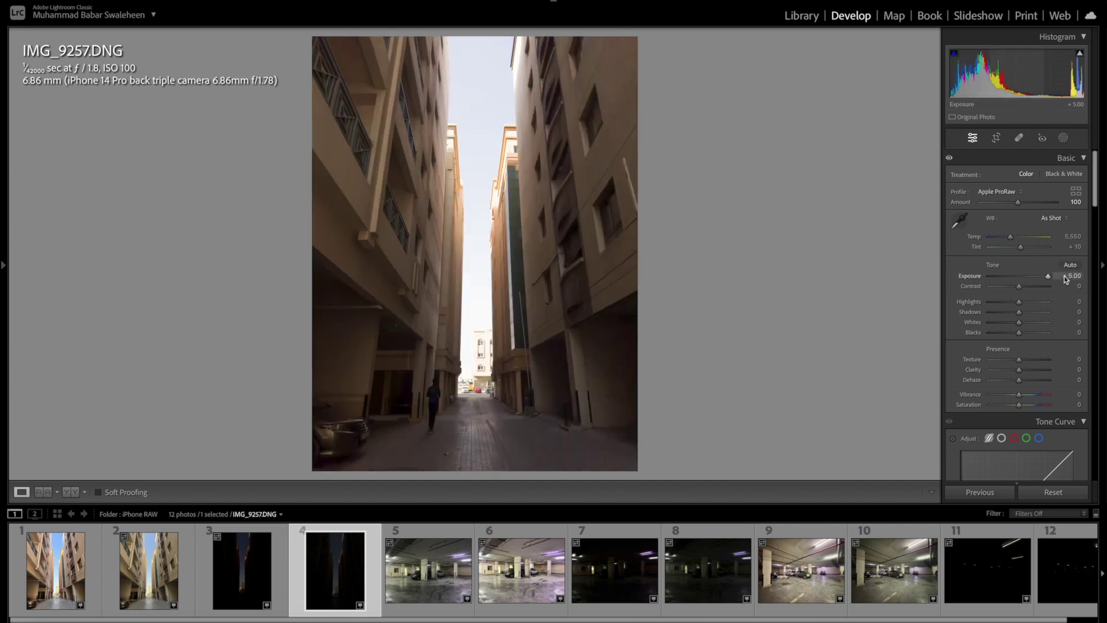
click(643, 376)
drag(544, 391, 846, 339)
drag(541, 348, 767, 243)
drag(616, 299, 392, 307)
click(659, 306)
drag(586, 314, 408, 348)
drag(573, 283, 450, 358)
drag(690, 359, 593, 314)
drag(640, 283, 595, 332)
click(640, 283)
click(542, 251)
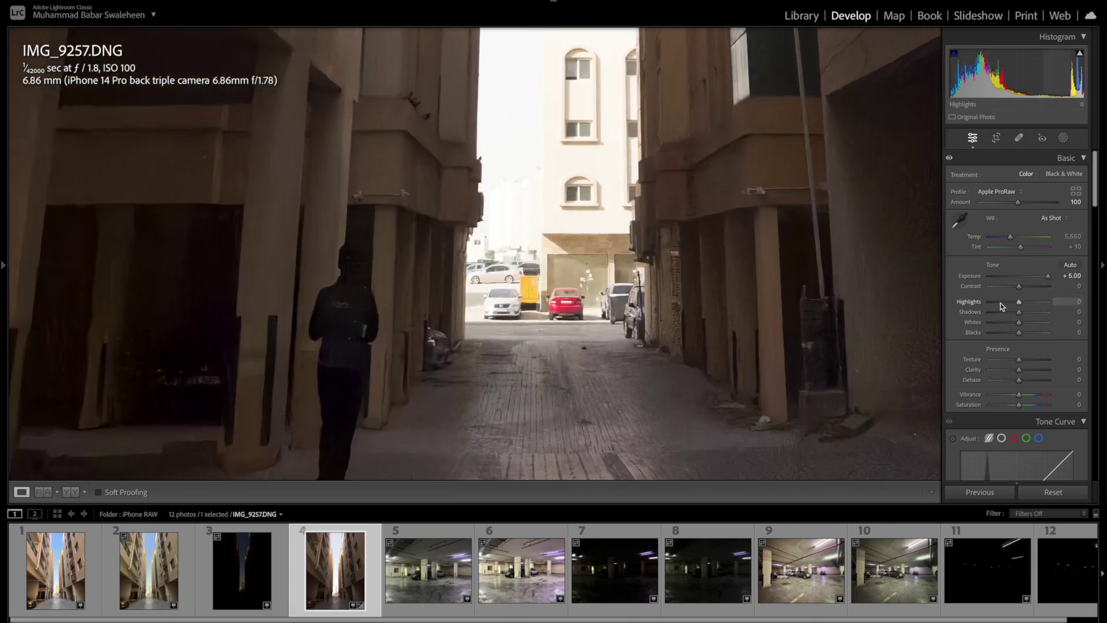
Set Highlights -100 and Shadows +100 to recover the sky, then view the whole photo.
drag(1002, 303, 969, 306)
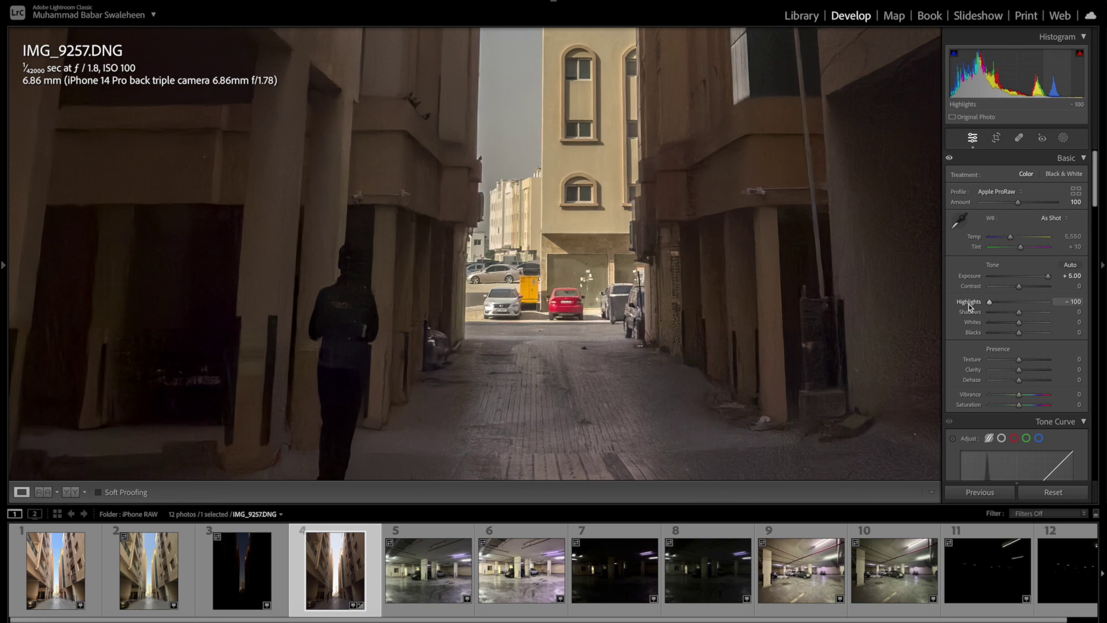
drag(1030, 316, 1059, 316)
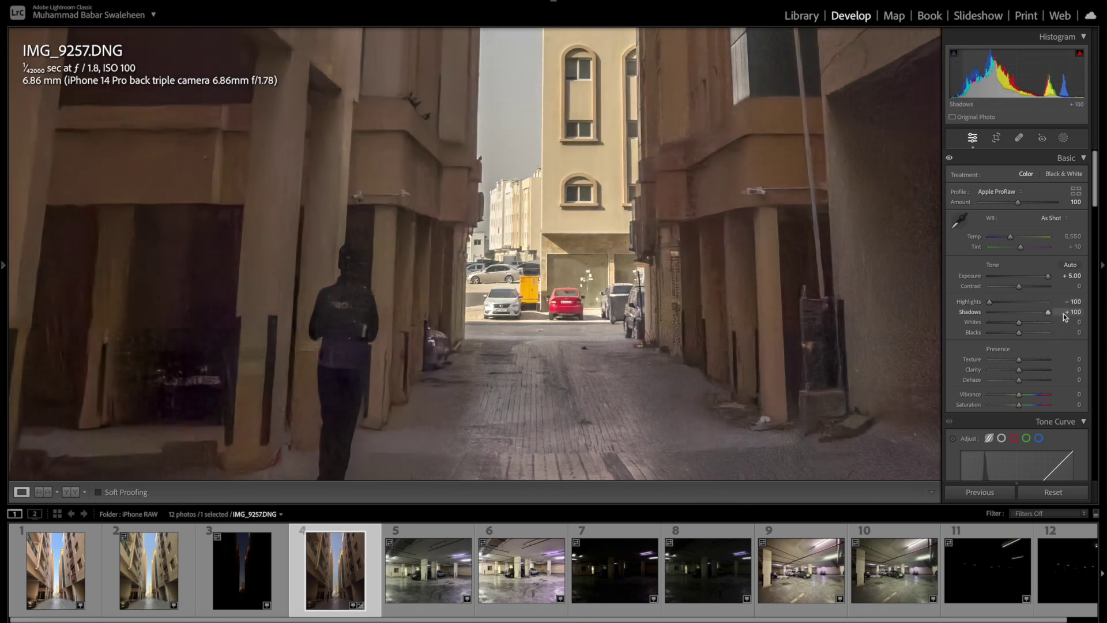
drag(604, 348, 757, 290)
click(676, 310)
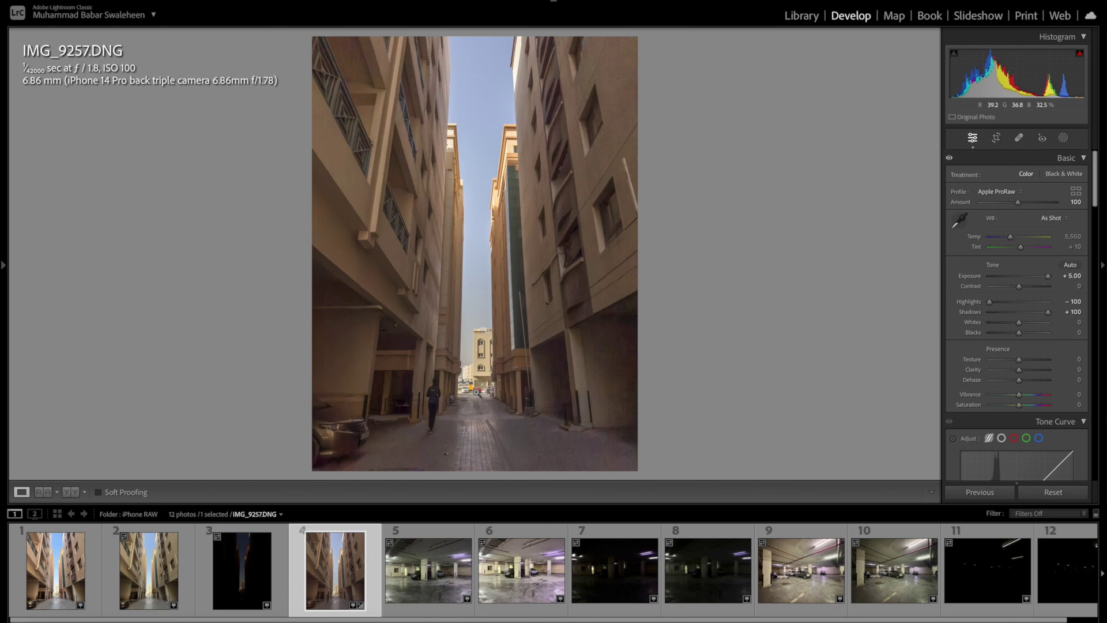
Set IMG_9256.HEIC Exposure to +5.00, compare with IMG_9257.DNG, then select IMG_9258.DNG.
click(286, 563)
drag(1033, 266, 1059, 266)
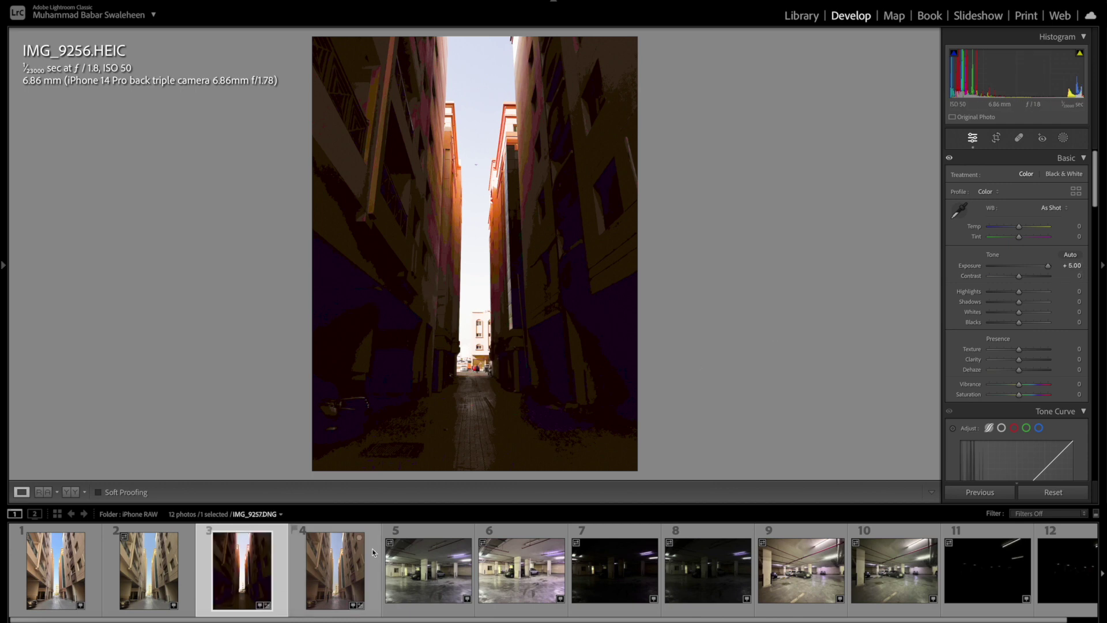
click(358, 564)
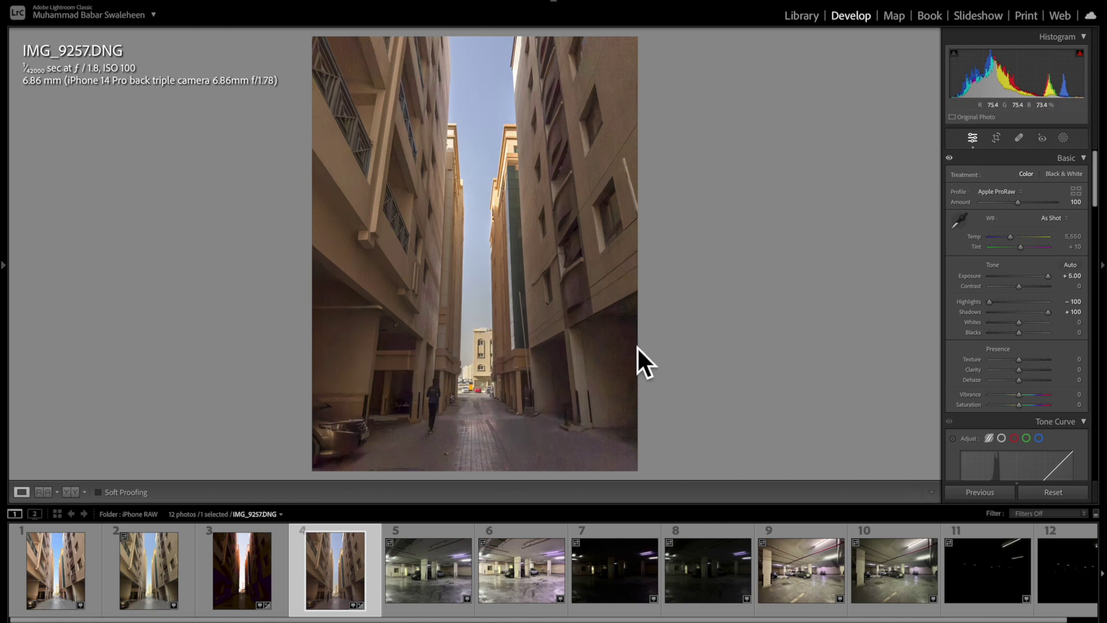
click(426, 589)
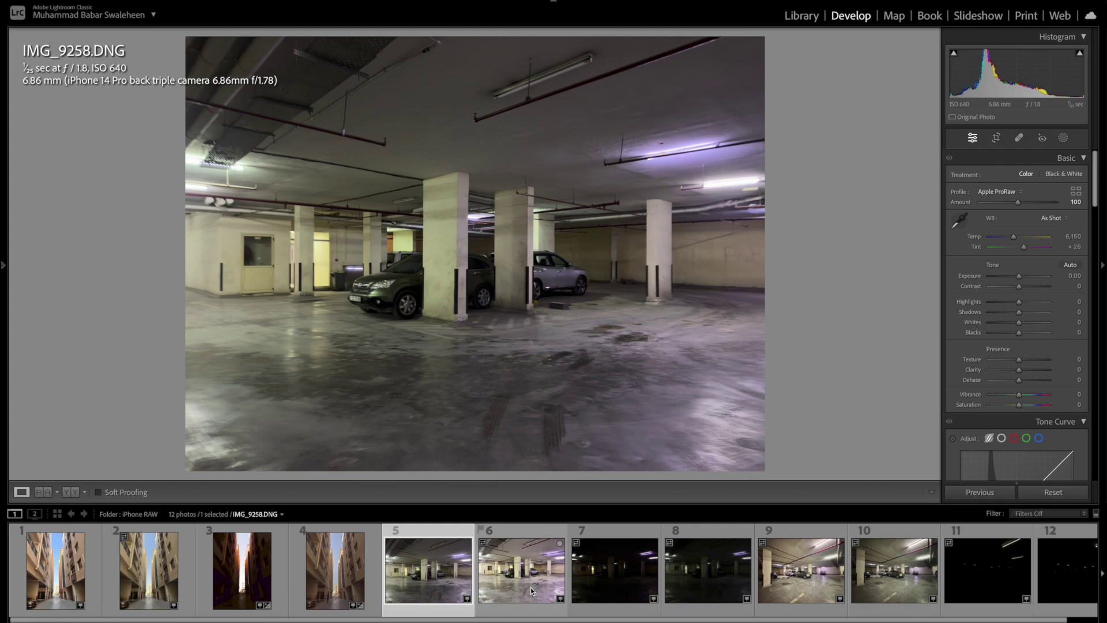
Raise Shadows to +100 on IMG_9258.DNG and check the magnified garage detail.
drag(1040, 316, 984, 302)
click(598, 313)
drag(597, 313, 837, 391)
Raise Shadows to +100 on IMG_9259.HEIC, compare it with the DNG, then move to IMG_9260.HEIC.
click(530, 577)
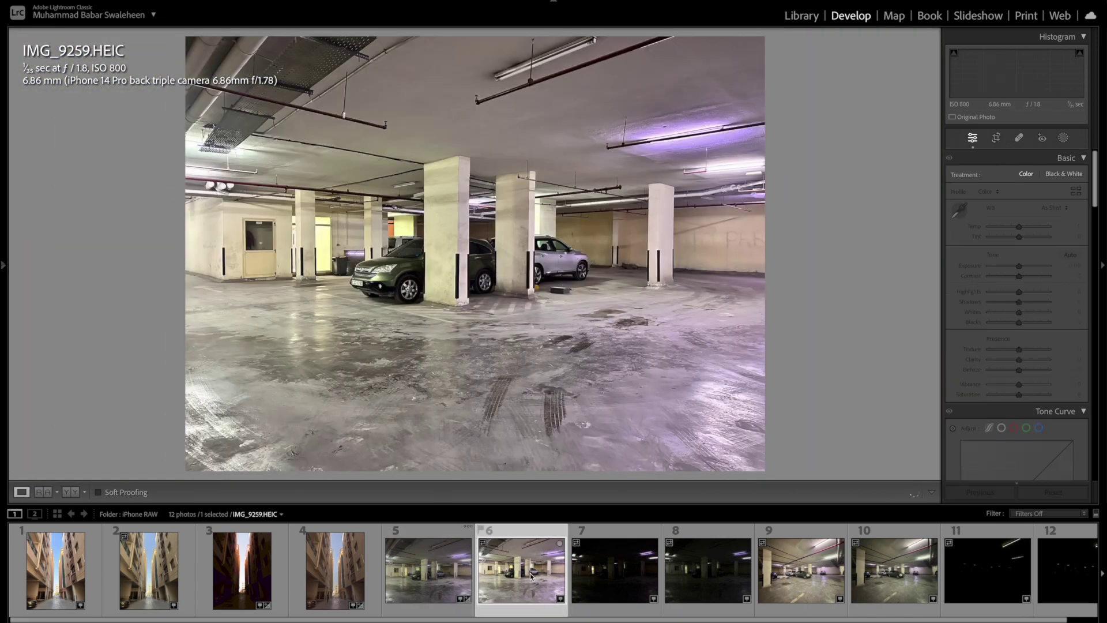
drag(1030, 303, 992, 291)
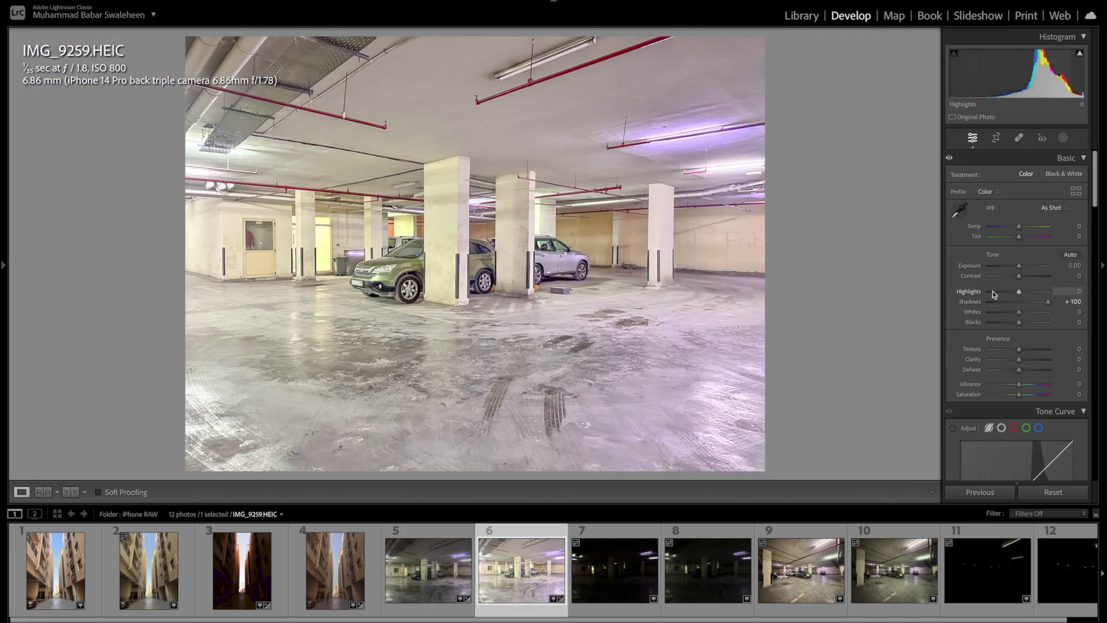
drag(498, 281, 462, 300)
click(418, 577)
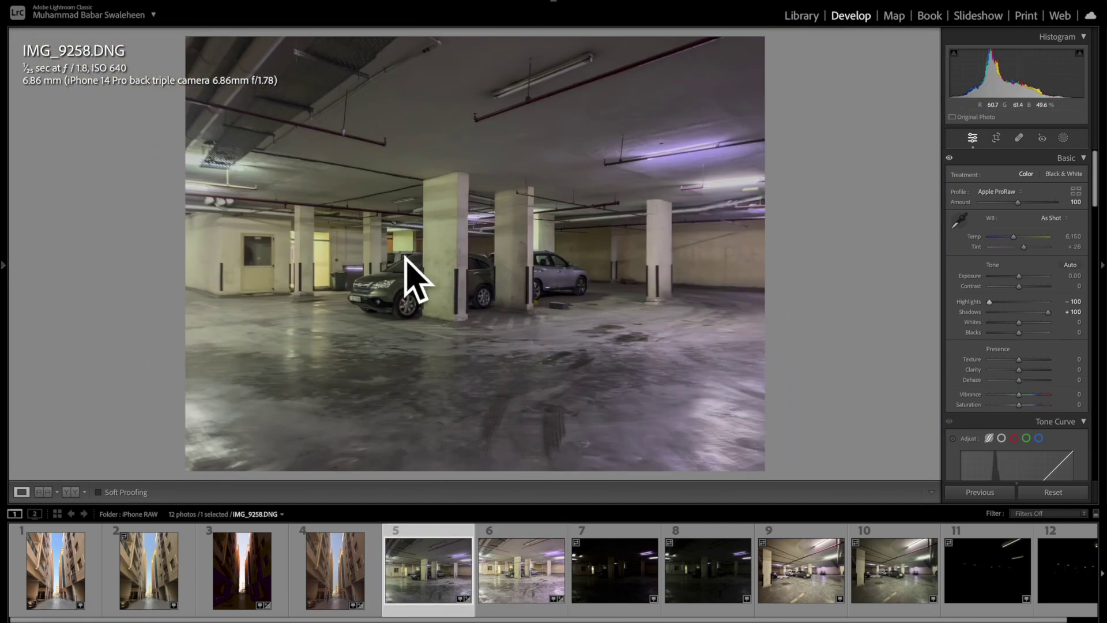
click(620, 587)
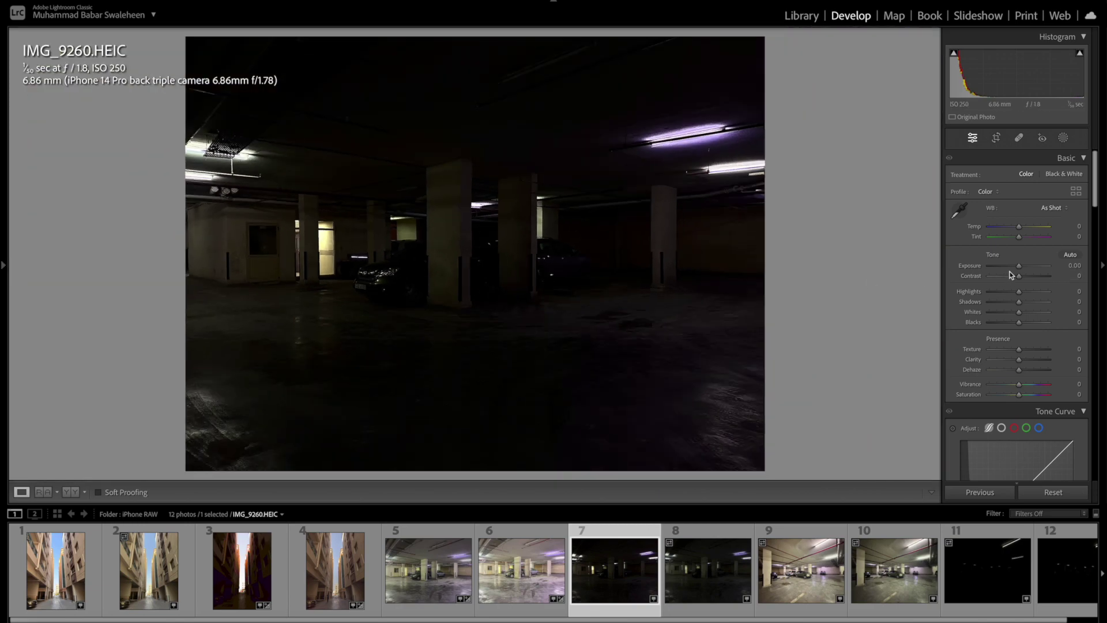
Push IMG_9260.HEIC exposure to +5.00 and zoom in on the brightened garage floor.
drag(1019, 265, 1051, 265)
click(700, 402)
drag(700, 402, 670, 340)
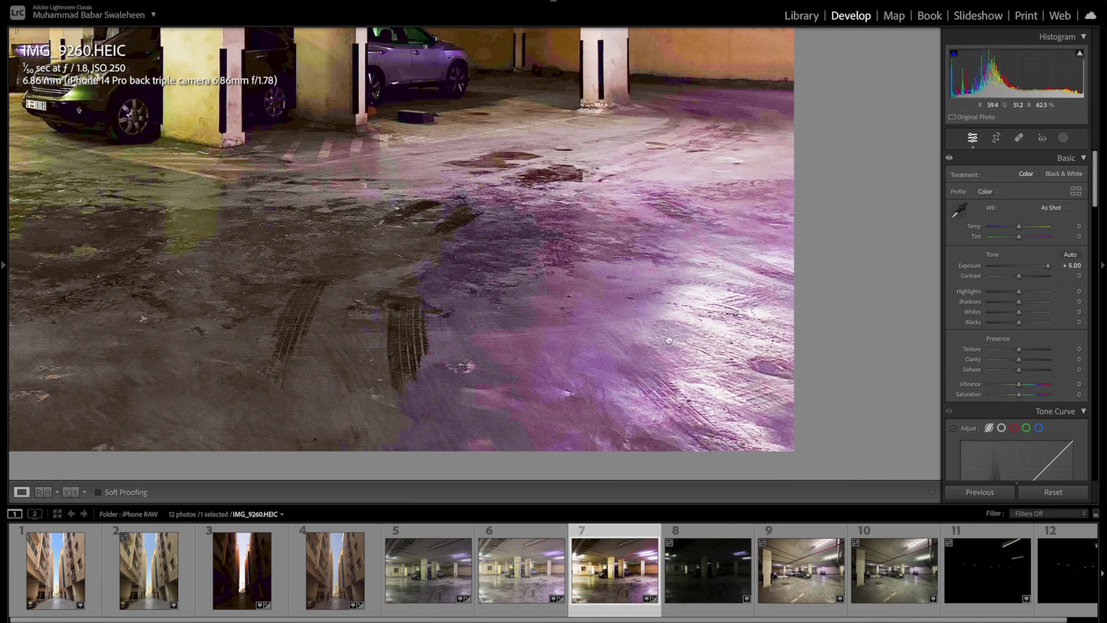
scroll(524, 380, up, 5)
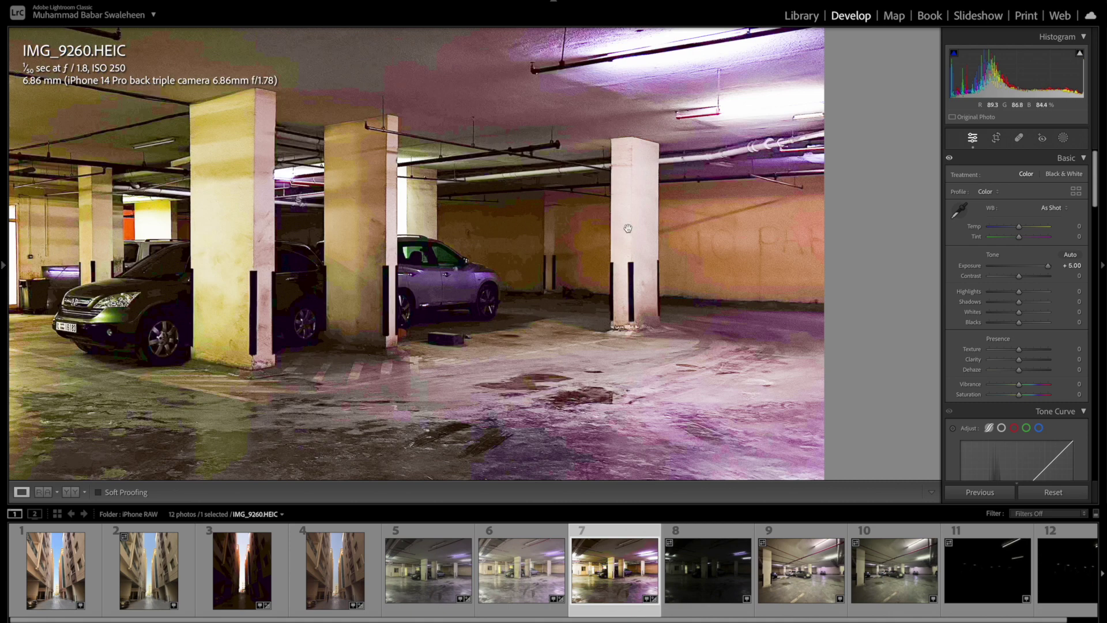
Set Shadows +84 and Highlights -100, review the whole photo, then open IMG_9261.DNG.
drag(958, 302, 990, 292)
drag(635, 301, 537, 294)
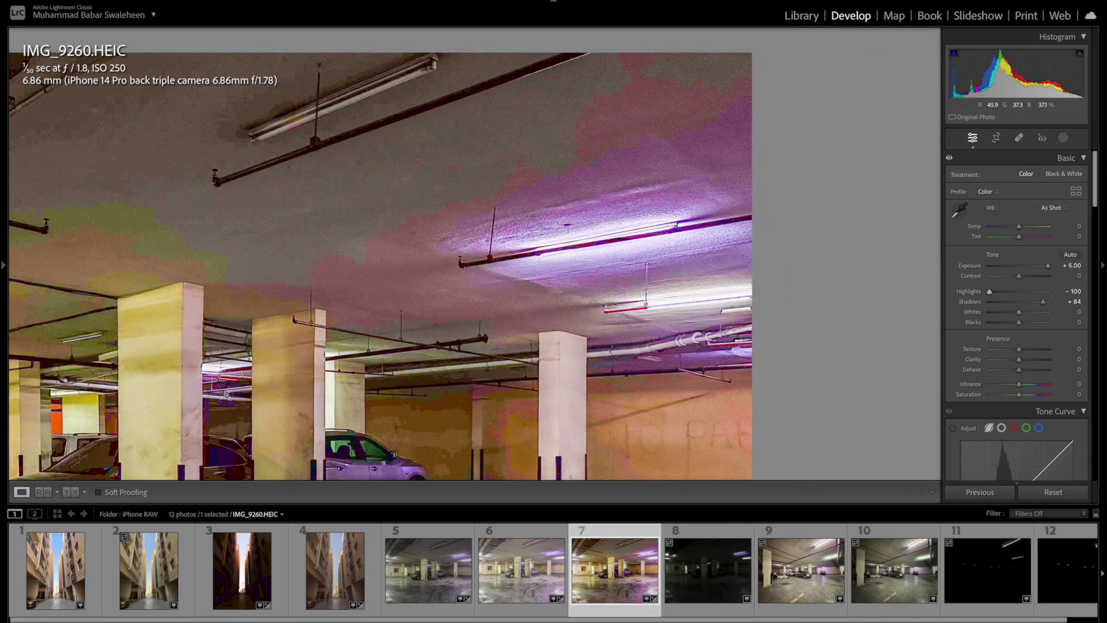
drag(361, 233, 487, 283)
click(487, 283)
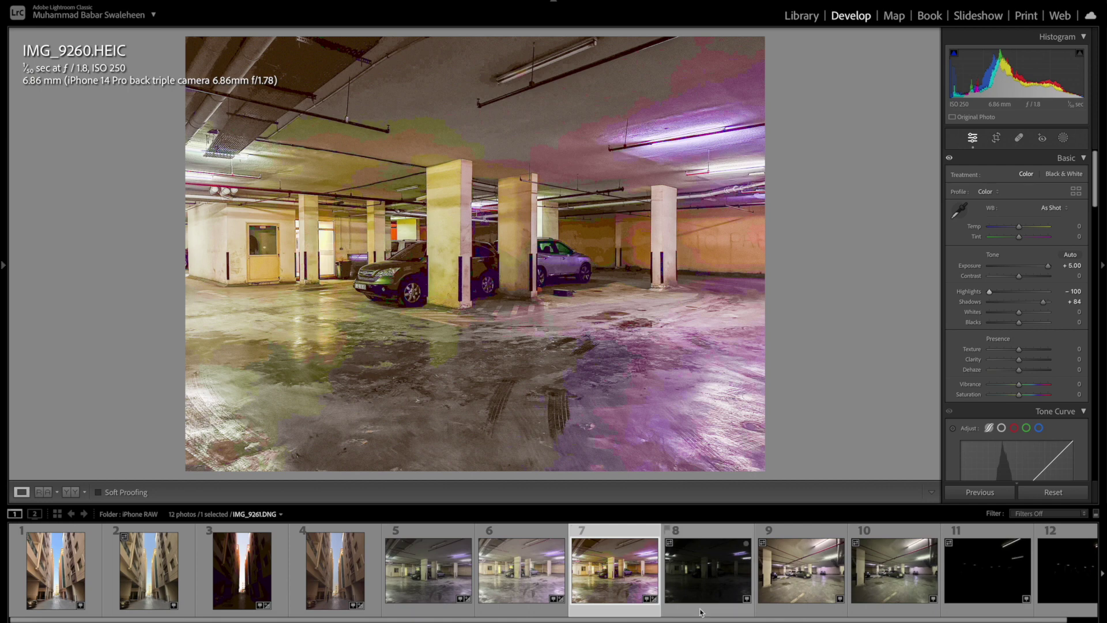
click(695, 587)
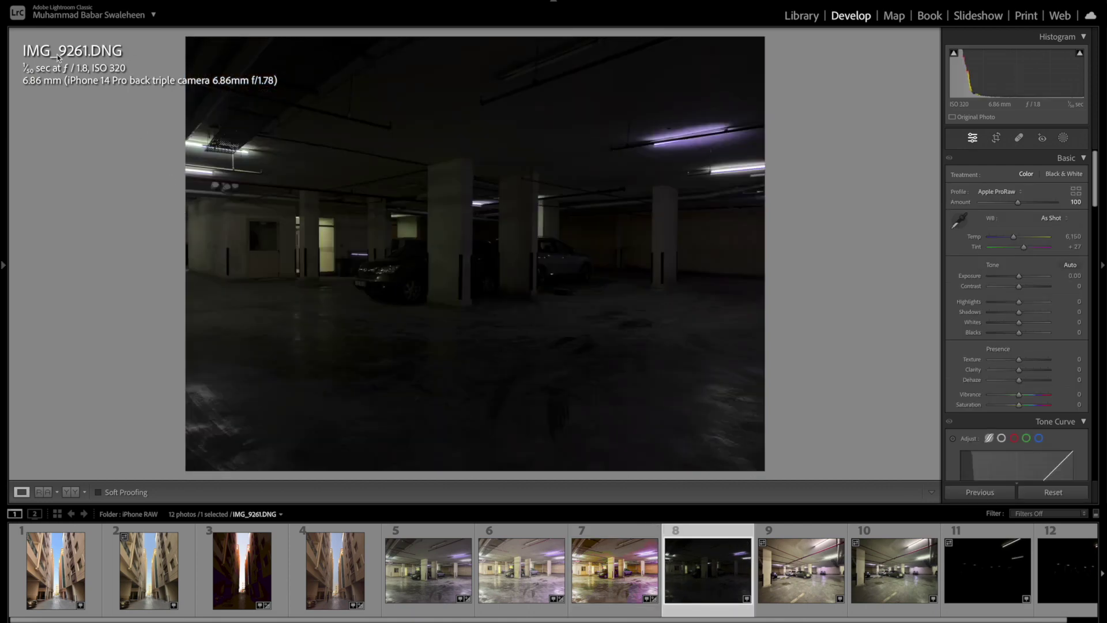
click(524, 307)
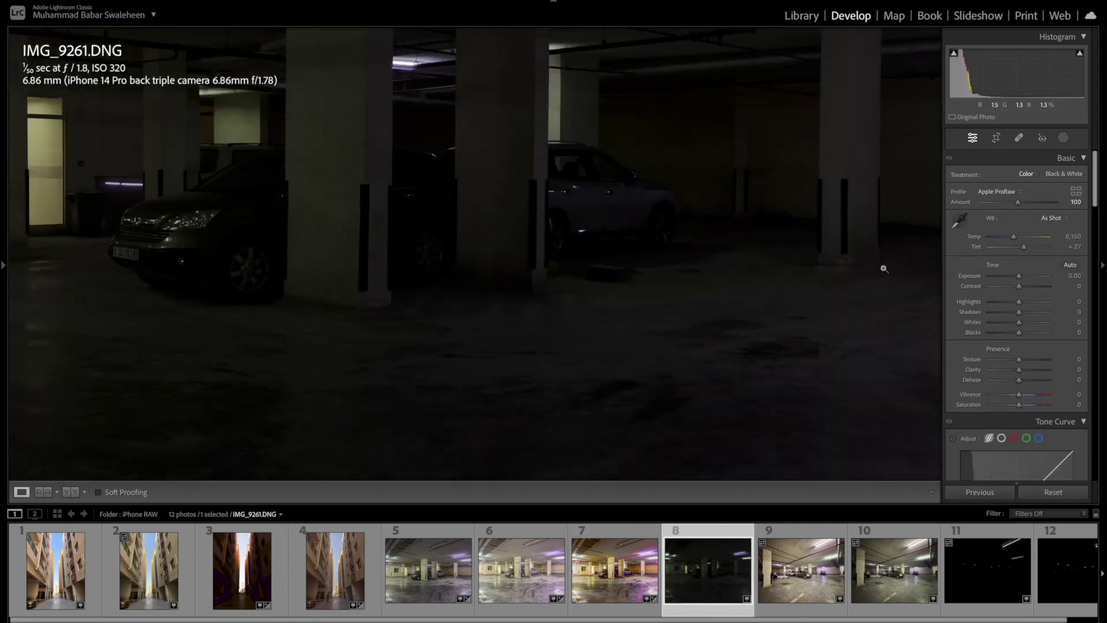
Give IMG_9261.DNG +3.90 exposure and +99 shadows, inspect the ceiling, and compare with IMG_9260.HEIC.
click(885, 268)
drag(1020, 276, 1049, 312)
click(637, 268)
drag(638, 268, 304, 145)
click(482, 248)
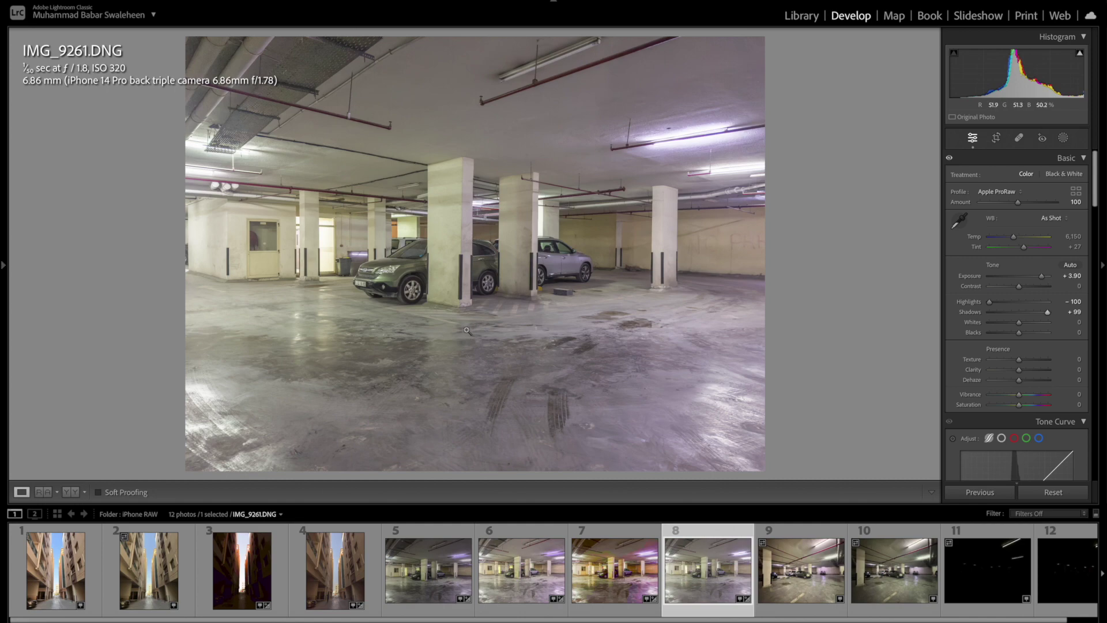
click(635, 595)
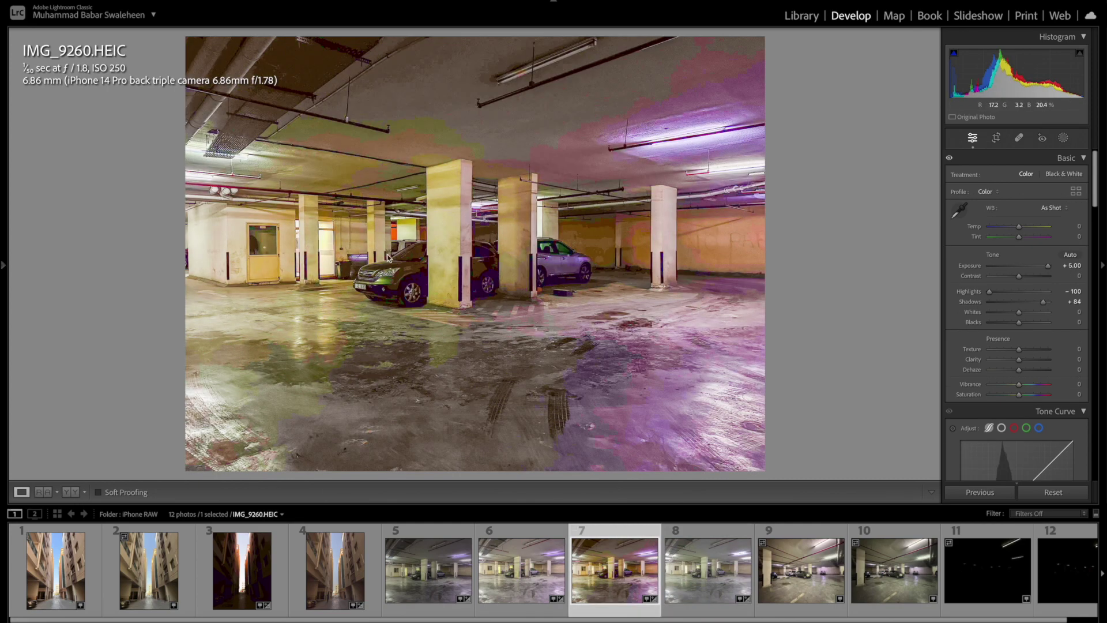
click(700, 581)
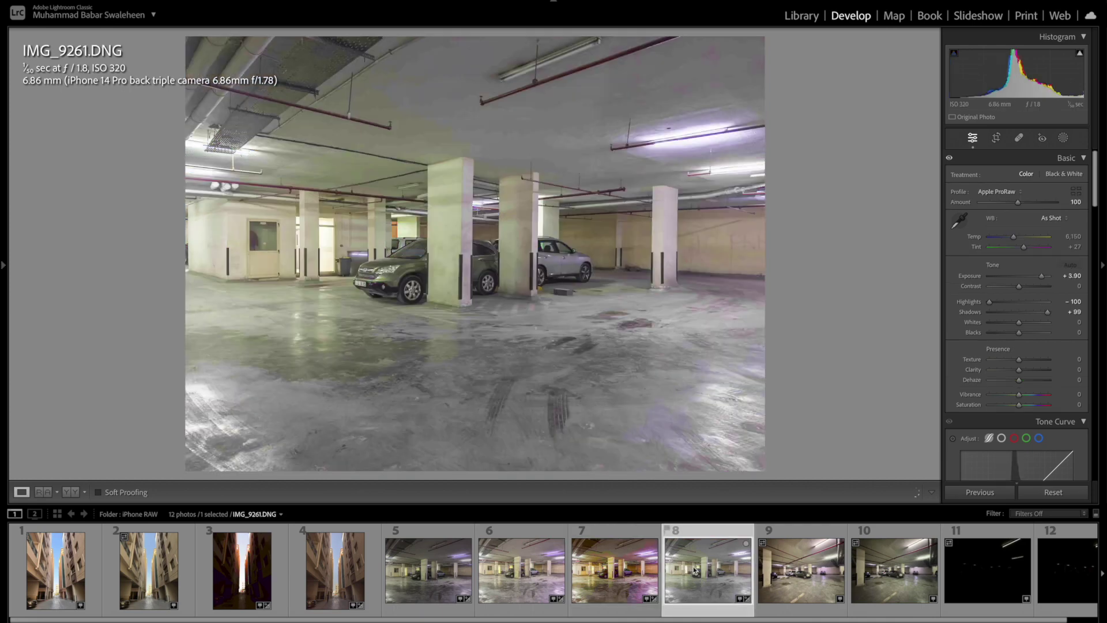
Select IMG_9262.HEIC after glancing at its DNG twin, and set Shadows +91 and Highlights -100.
click(782, 581)
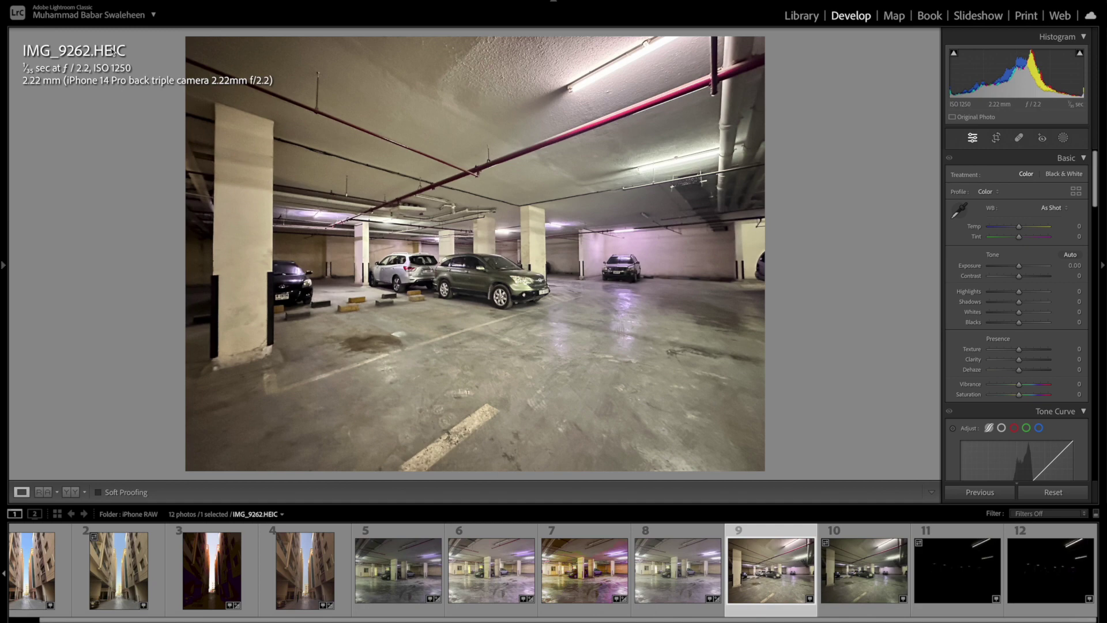
click(854, 576)
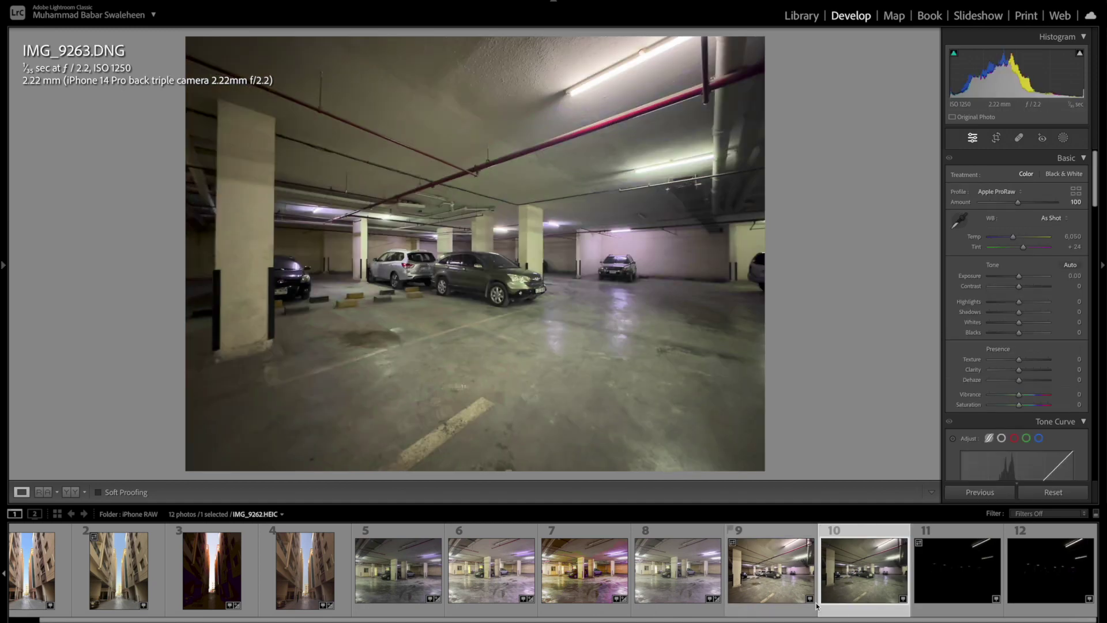
click(773, 574)
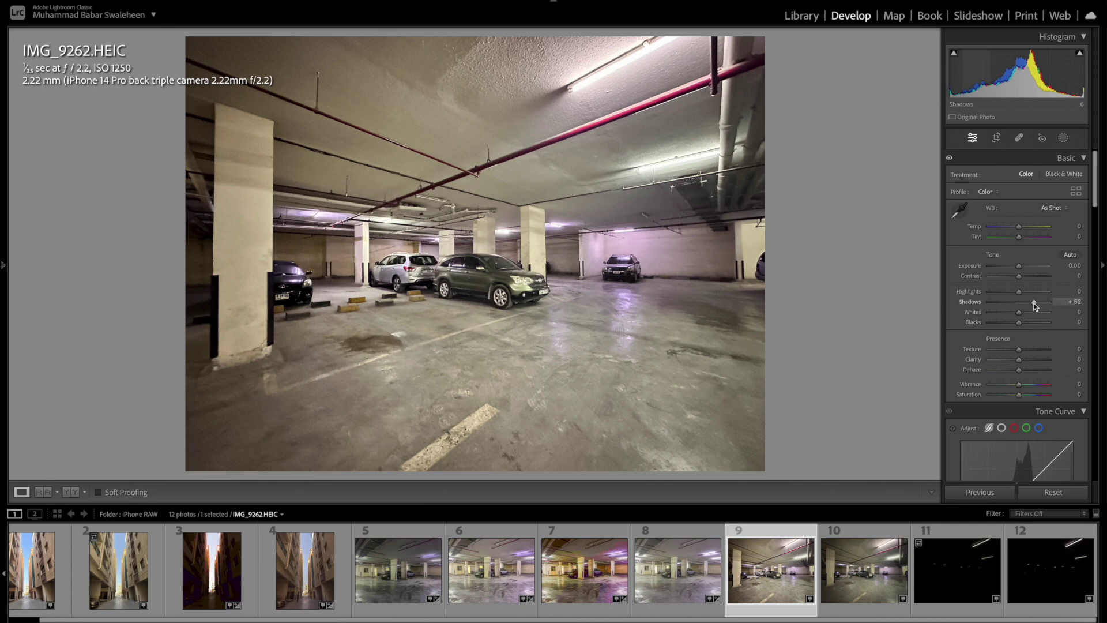
drag(1035, 300, 1049, 301)
drag(963, 293, 922, 293)
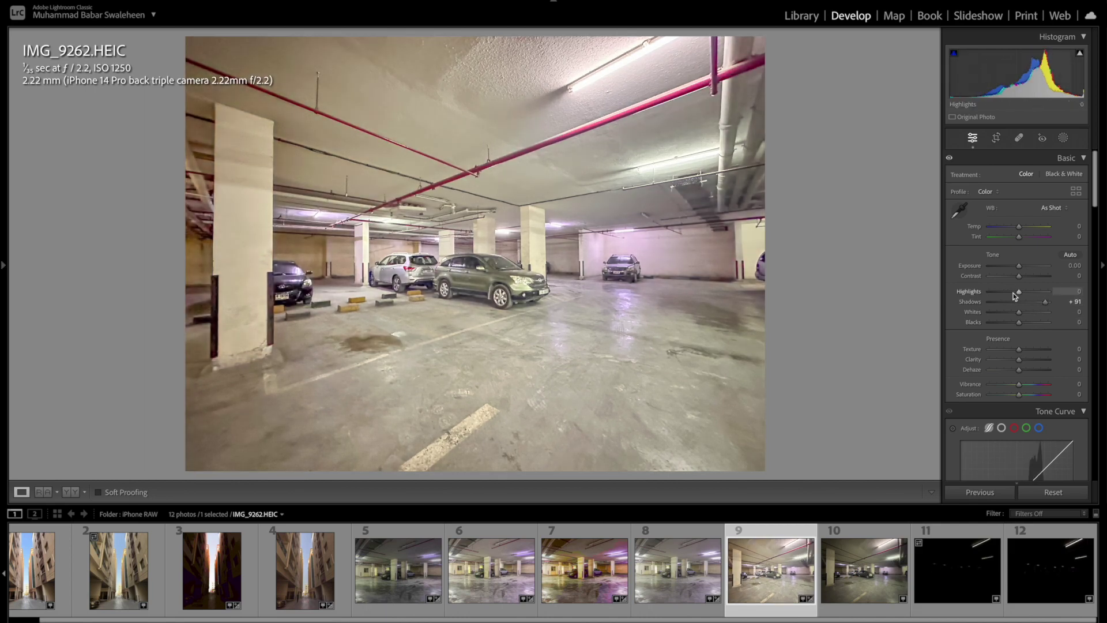
click(443, 282)
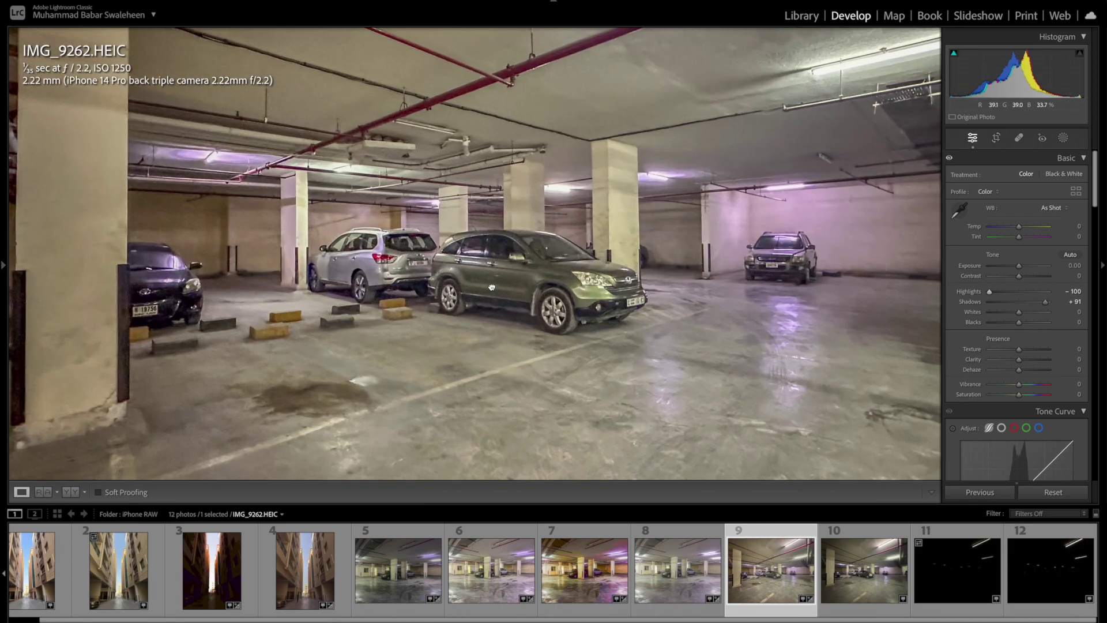
click(491, 287)
Lower IMG_9262.HEIC contrast to -2 and exposure to -0.80.
drag(1027, 277, 1019, 283)
drag(1021, 267, 1016, 268)
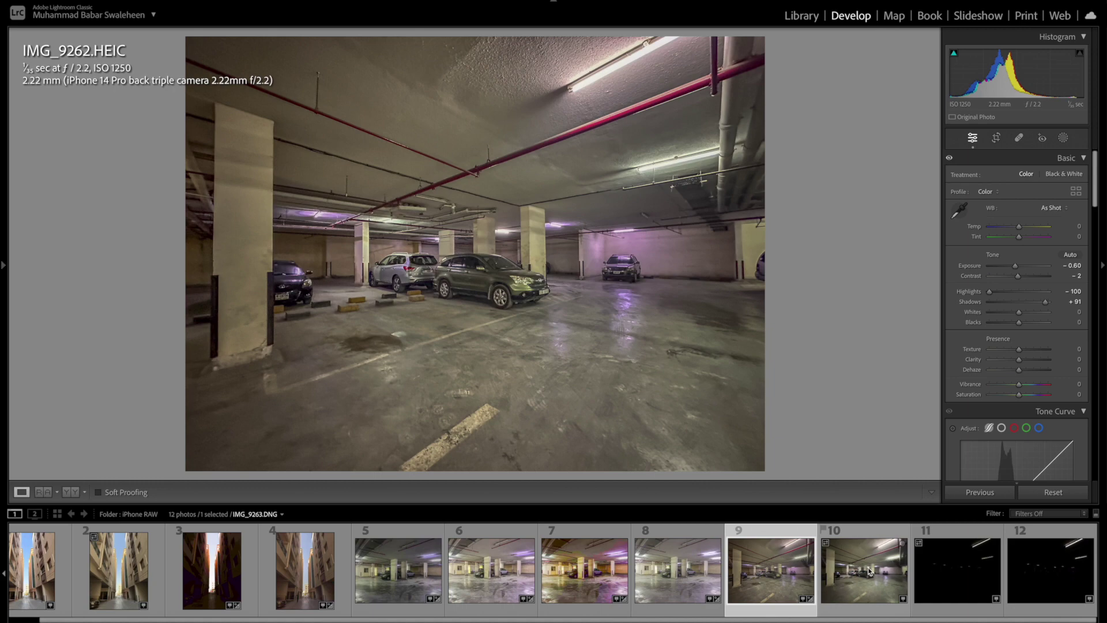
click(869, 571)
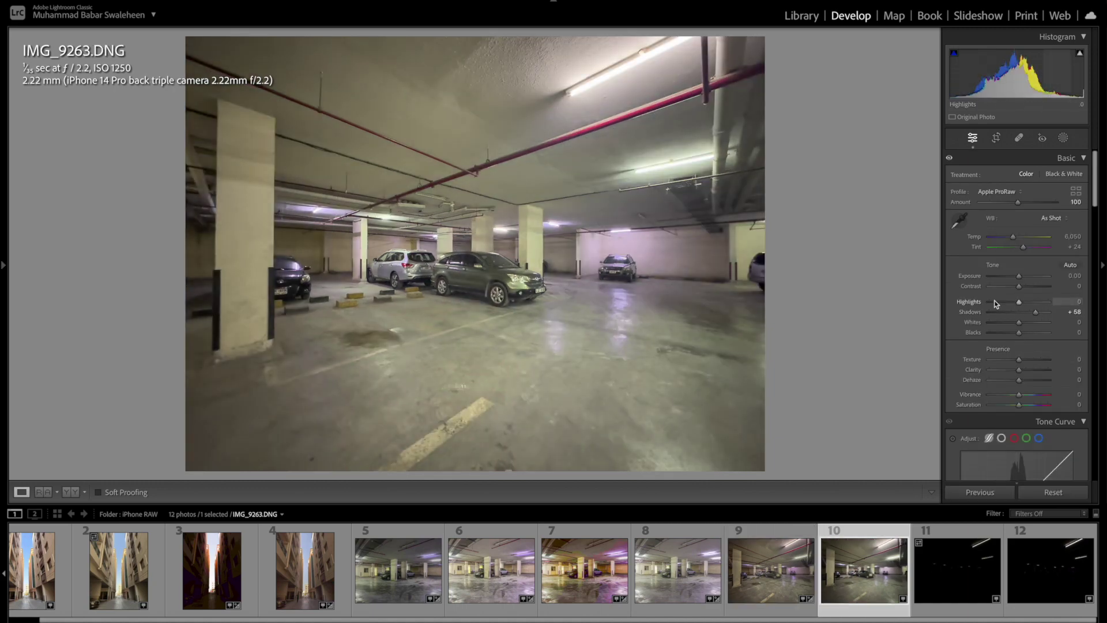
On IMG_9263.DNG, lower highlights, raise contrast and exposure, and cool Temp to 5,226.
click(995, 302)
click(1030, 286)
mouse_move(1019, 275)
mouse_down()
mouse_move(1033, 276)
mouse_move(1021, 278)
mouse_up()
drag(1017, 238, 1012, 238)
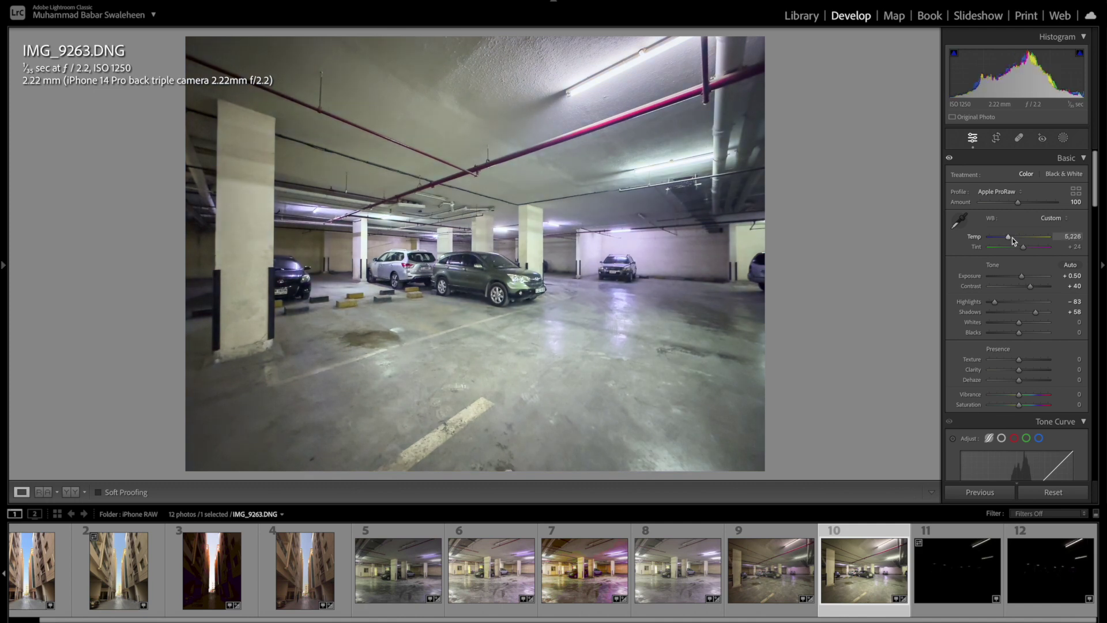
Set IMG_9262.HEIC to Exposure -0.15 and Temp -15, checking the detail zoomed in.
click(771, 571)
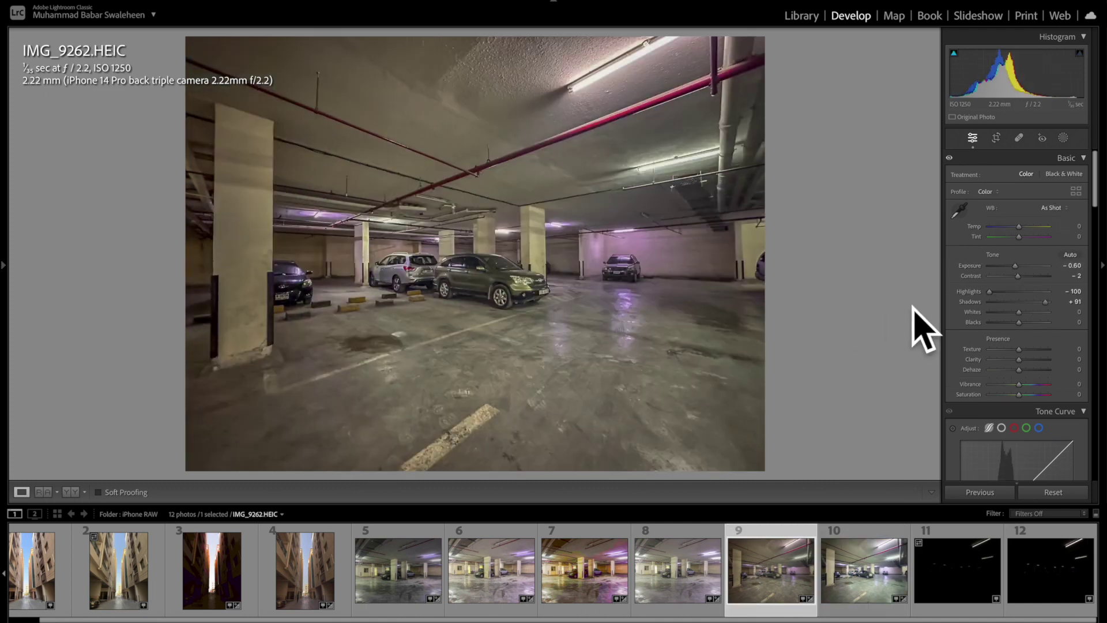
drag(1014, 268, 1018, 266)
drag(1019, 227, 1015, 228)
click(529, 342)
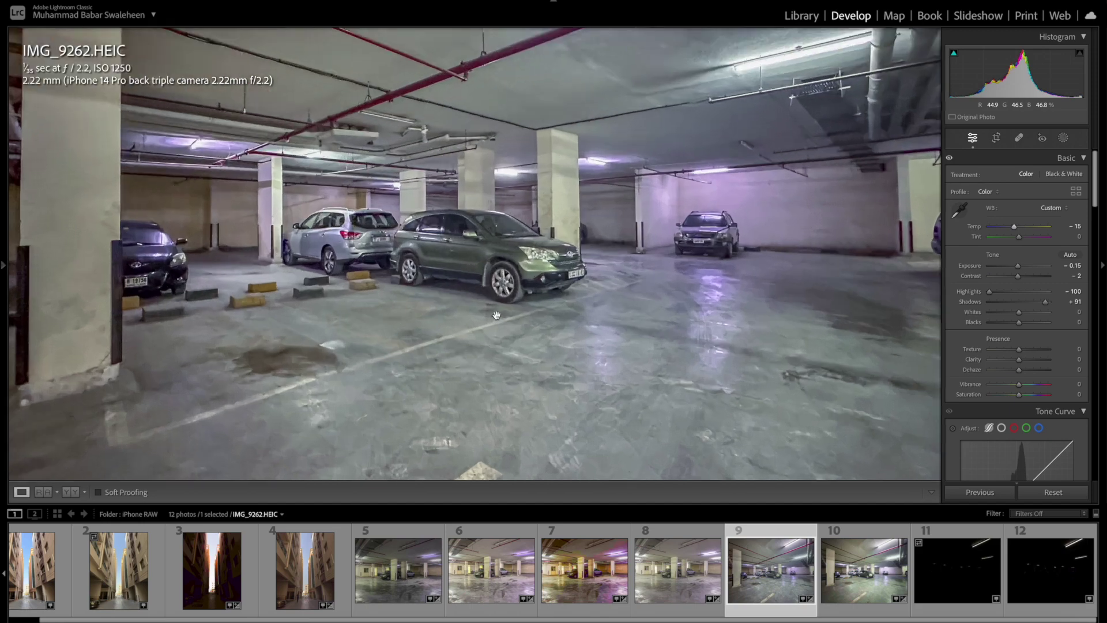
click(537, 294)
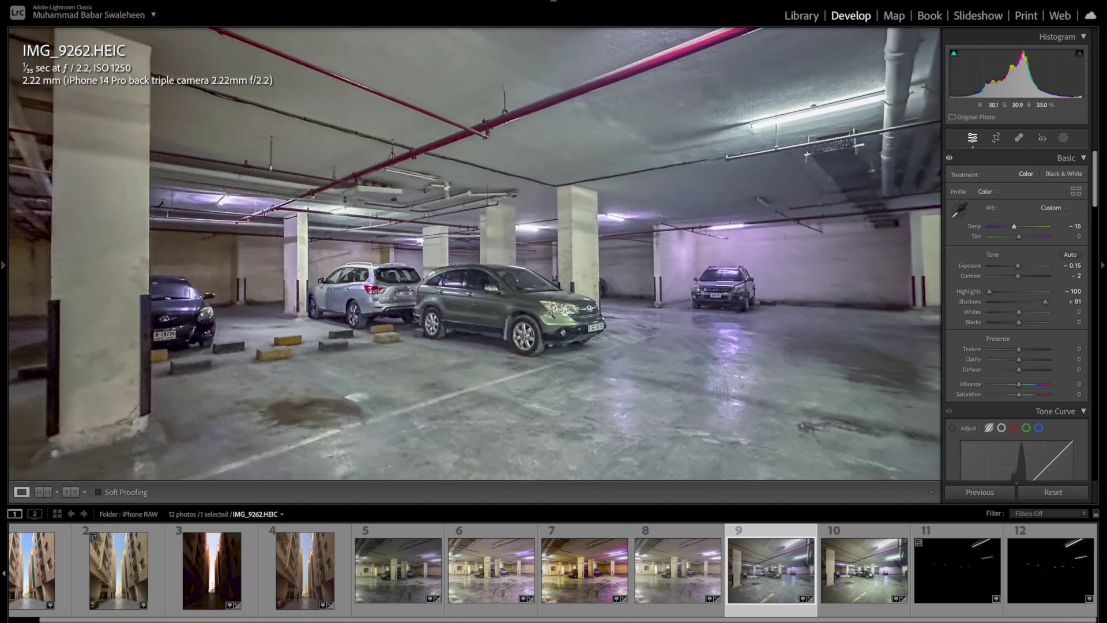
Darken IMG_9263.DNG exposure to -0.25, then move on to IMG_9264.DNG.
click(873, 584)
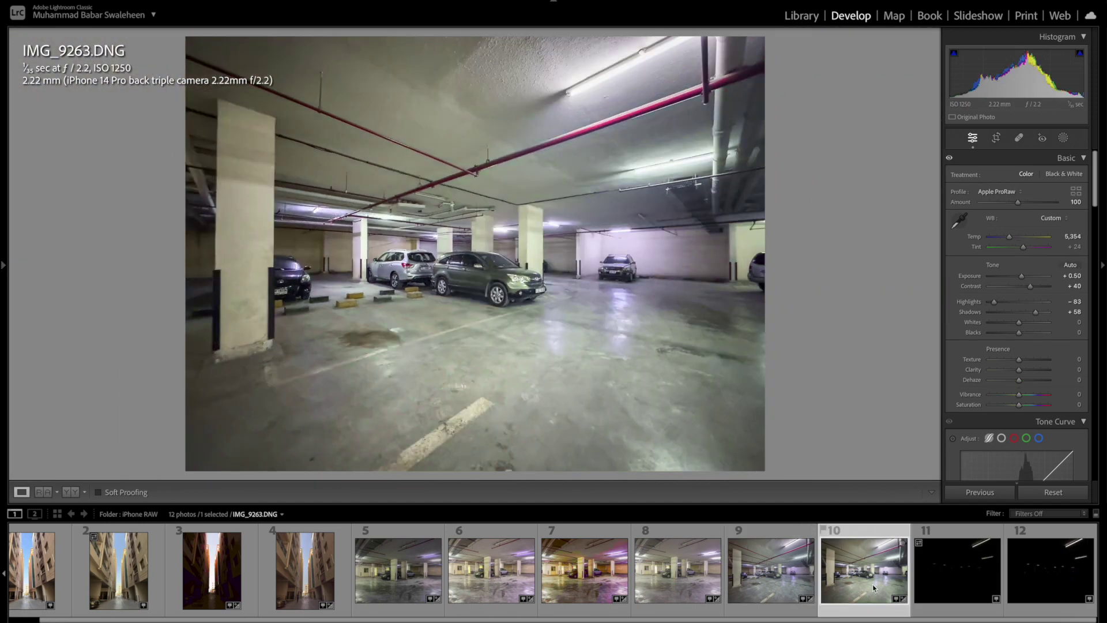
drag(1022, 276, 1017, 275)
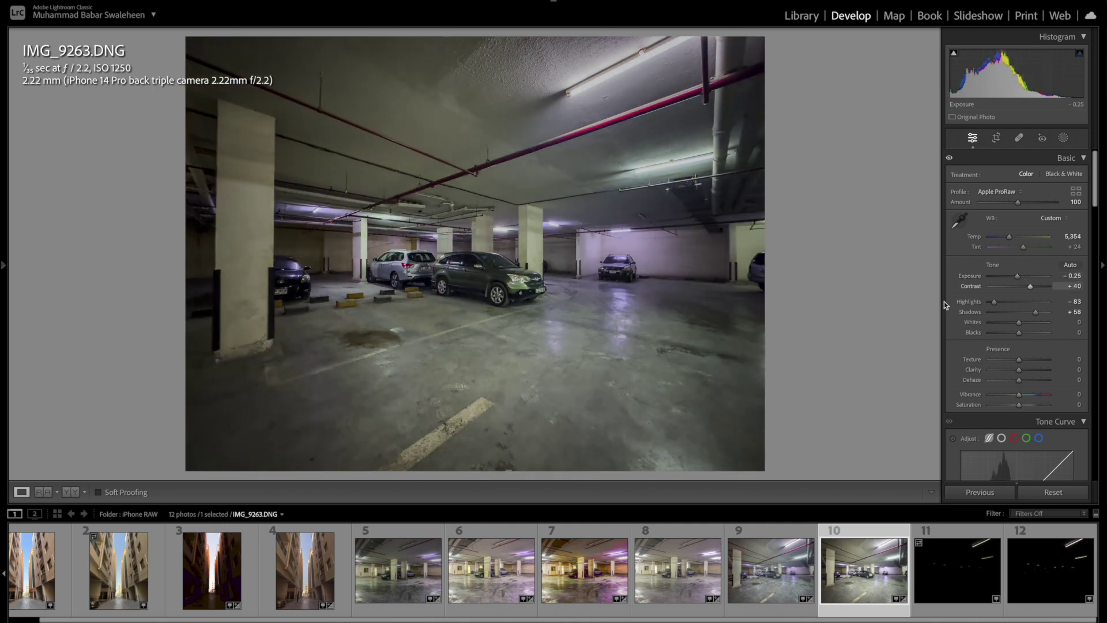
click(960, 583)
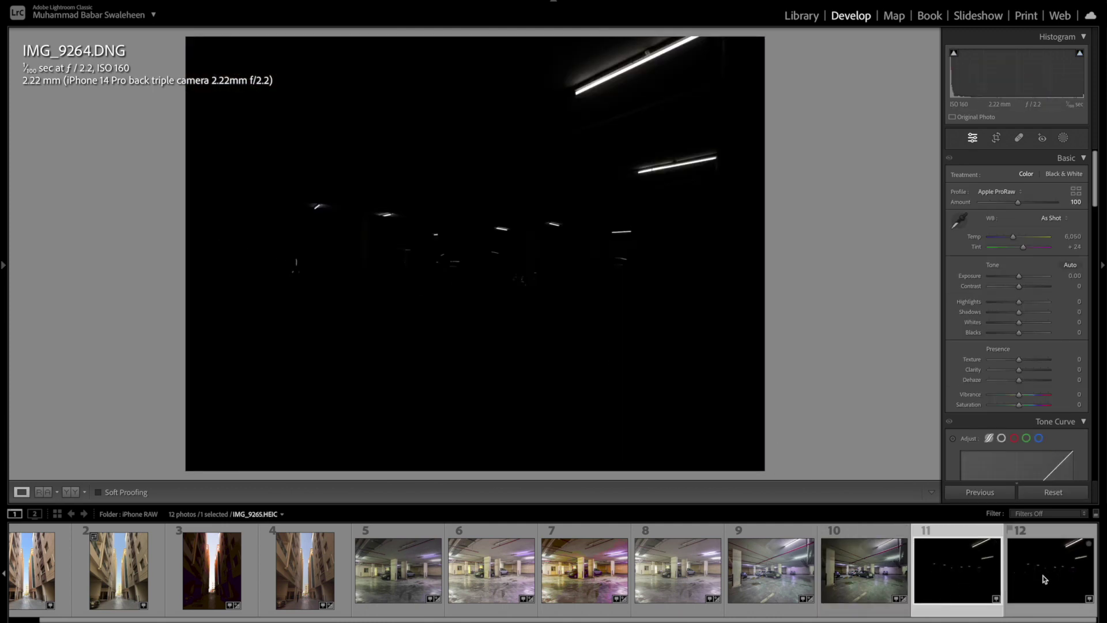
Select the dark IMG_9265.HEIC after a comparison look at IMG_9262.HEIC.
click(1041, 577)
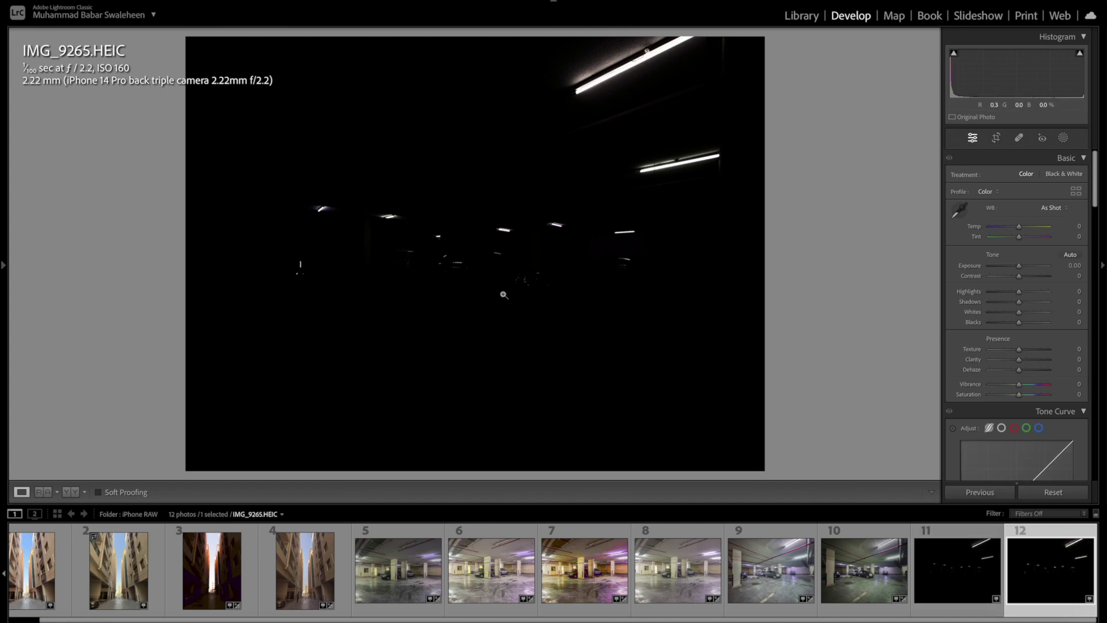
click(759, 571)
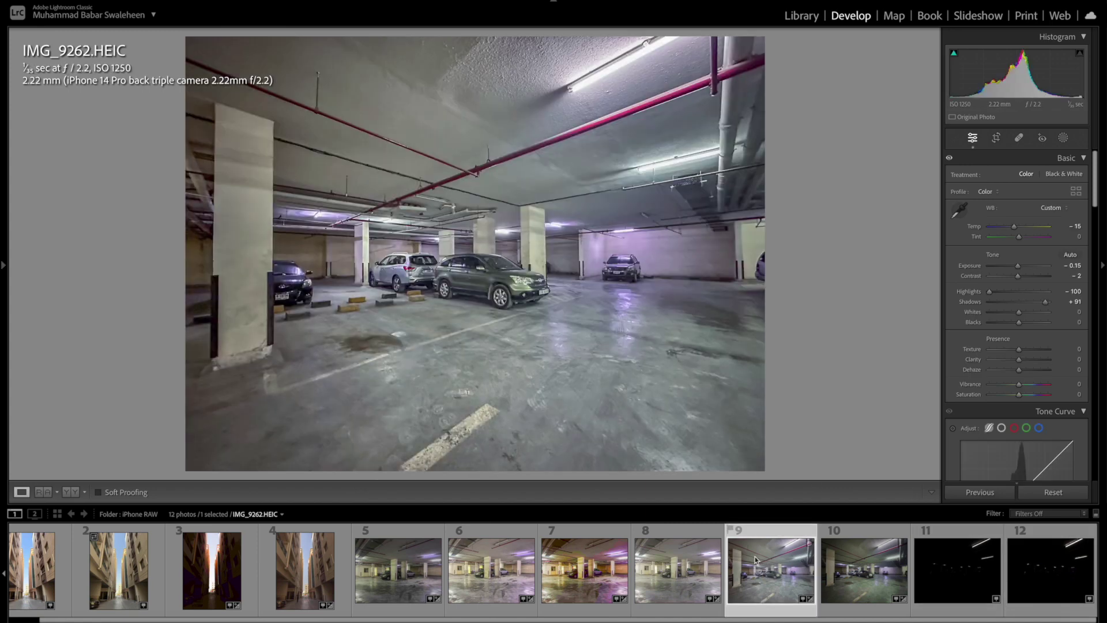
click(1053, 584)
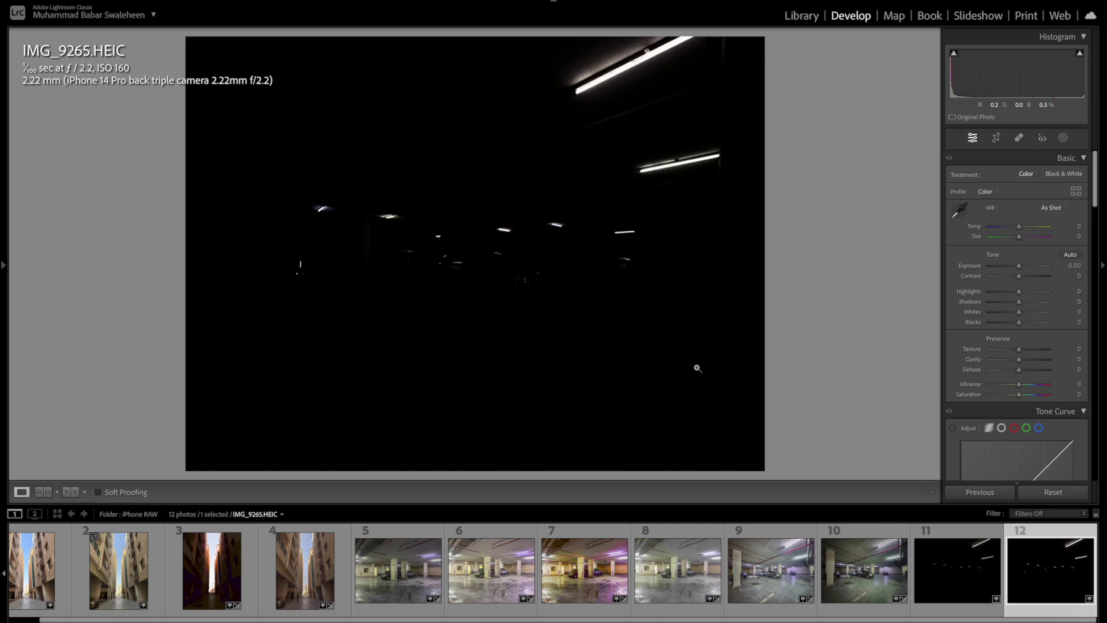
Push IMG_9265.HEIC to Exposure +5.00, Highlights -69 and Shadows +100, inspecting the banding.
drag(1018, 266, 1053, 268)
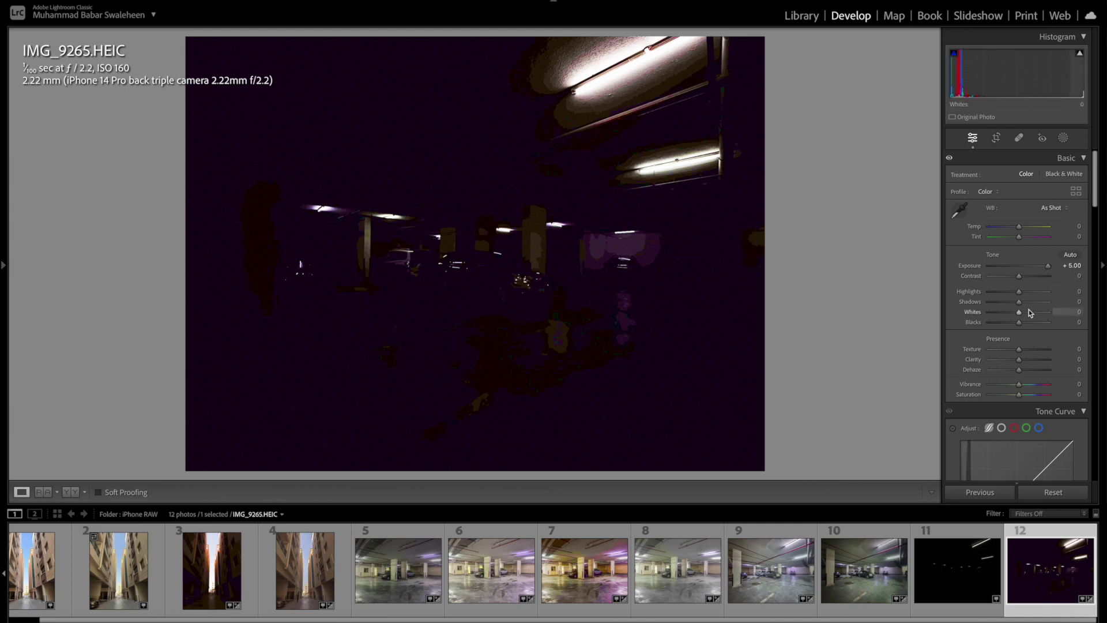
drag(1013, 290, 1049, 303)
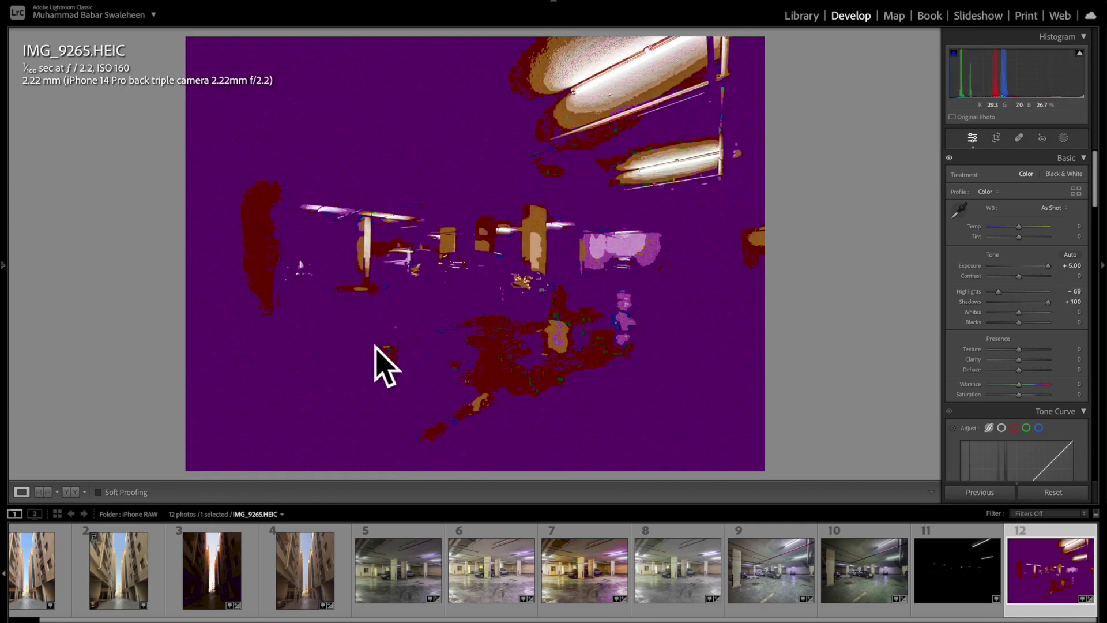
click(383, 365)
click(580, 315)
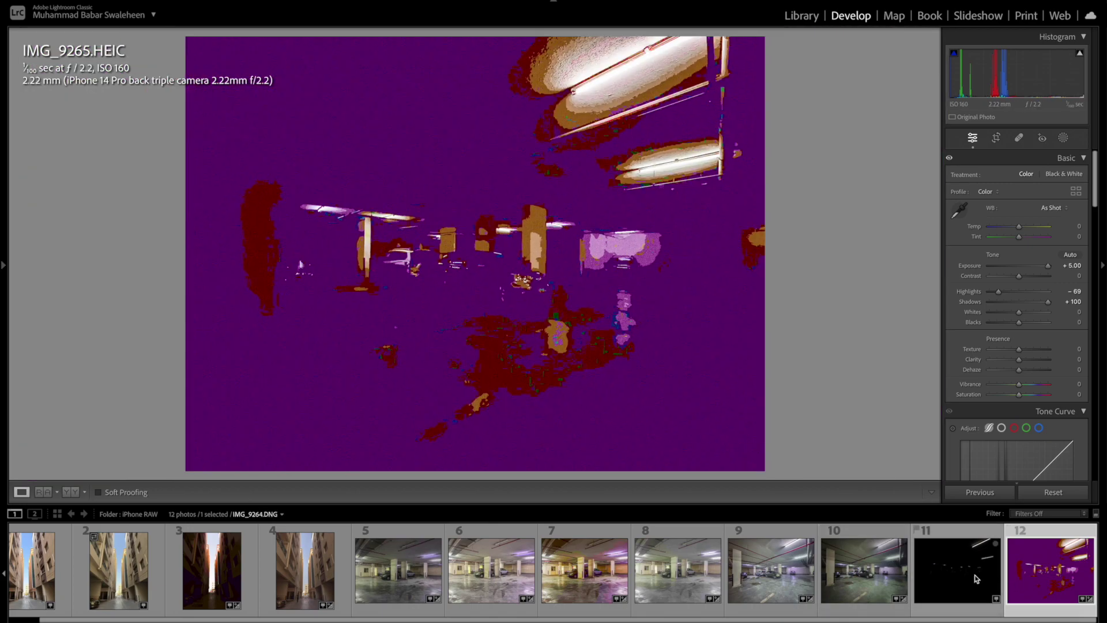
click(960, 578)
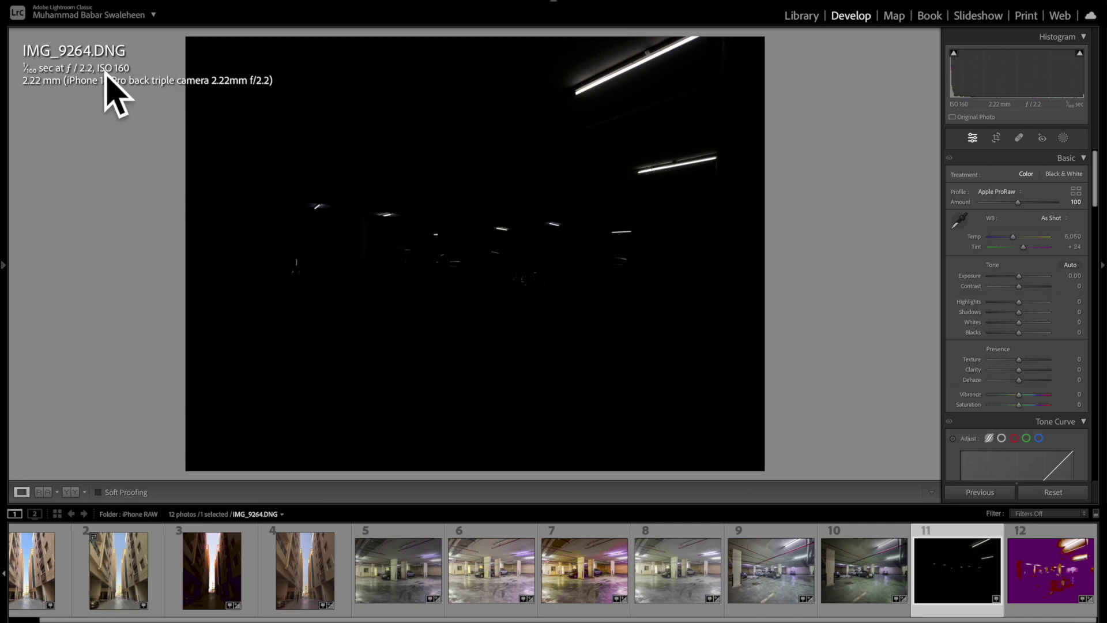
Try Exposure +5.00 and Shadows +100 on IMG_9264.DNG, zooming in on the recovered detail.
drag(1030, 278, 1057, 276)
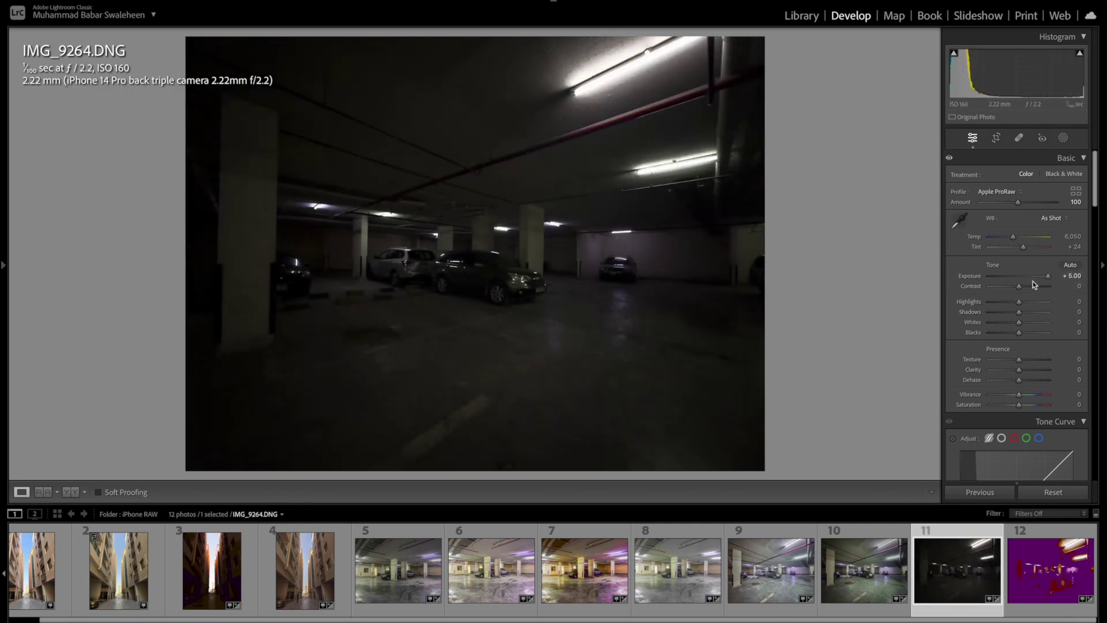
click(506, 292)
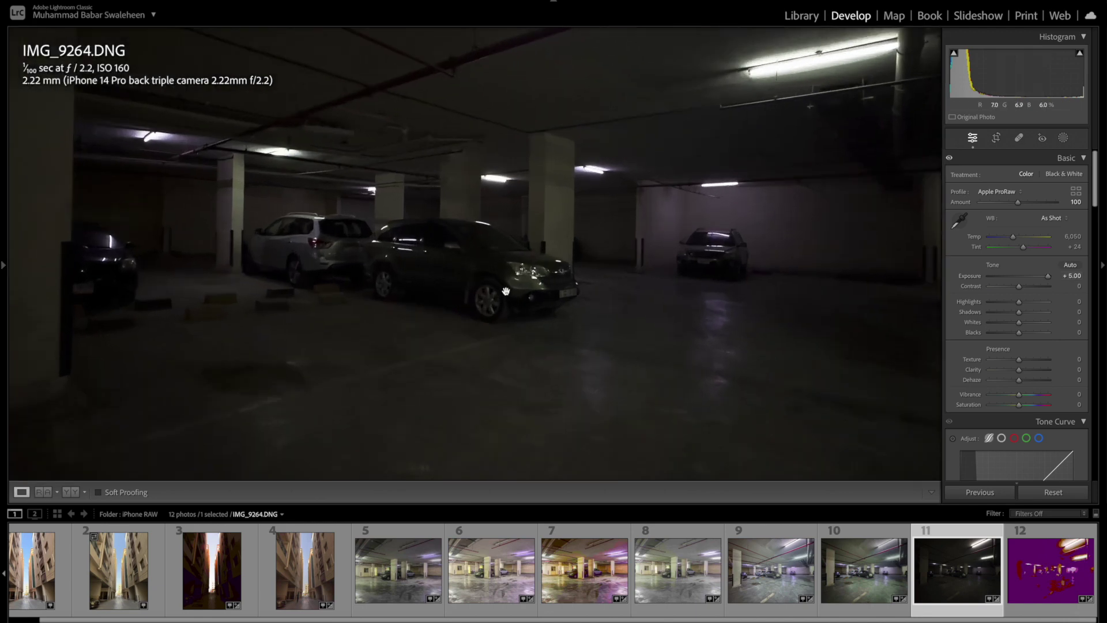
click(503, 299)
mouse_move(1023, 316)
mouse_down()
mouse_move(1061, 312)
mouse_move(1026, 300)
mouse_up()
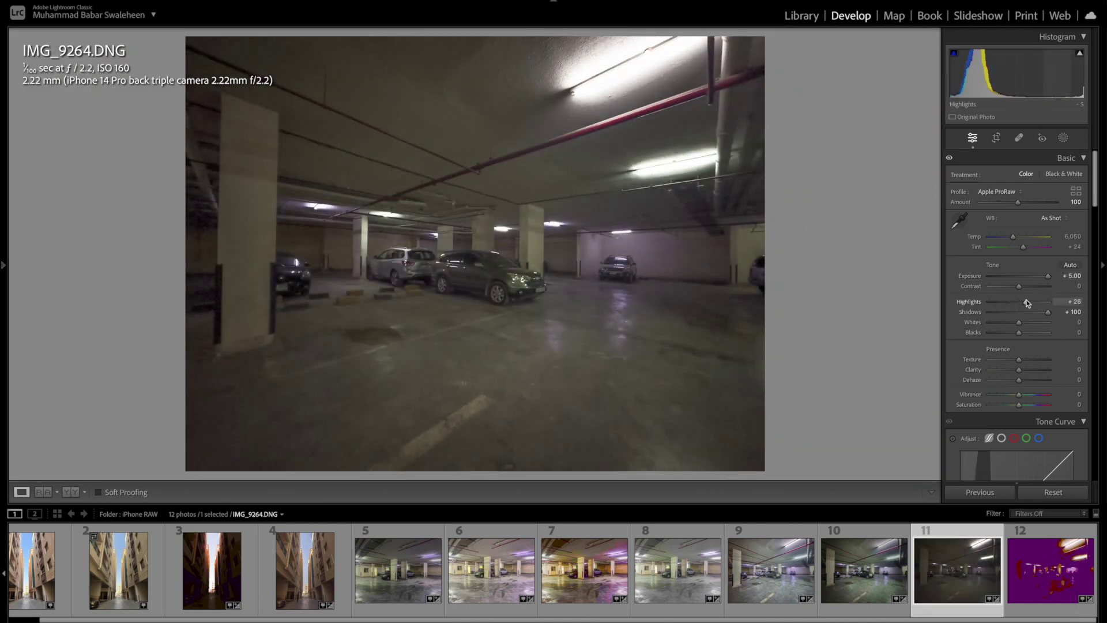
drag(490, 283, 639, 296)
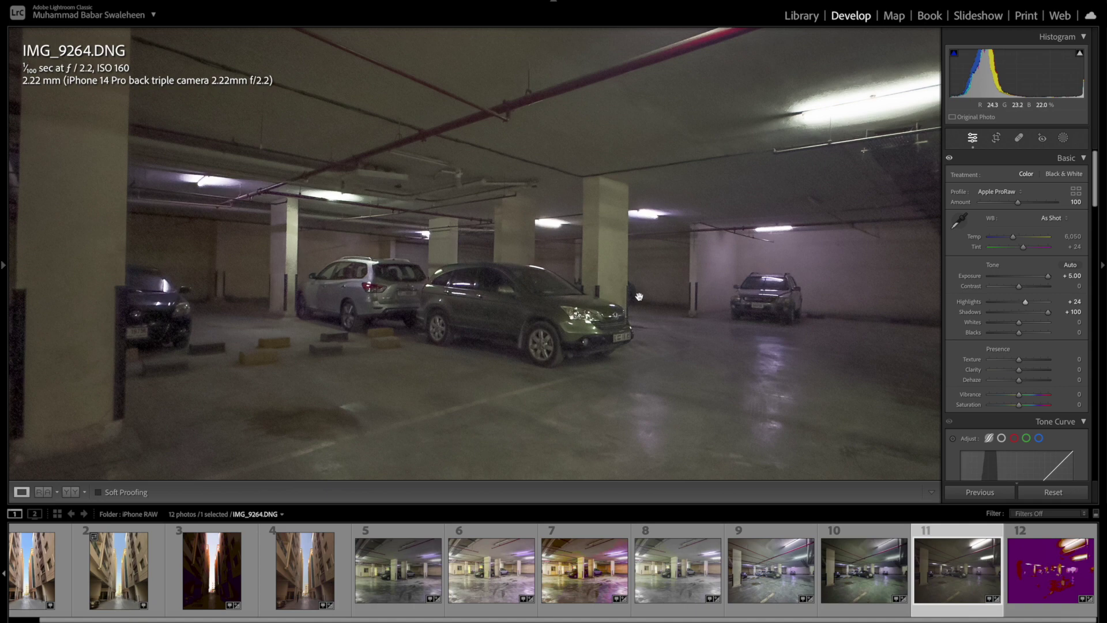
click(630, 329)
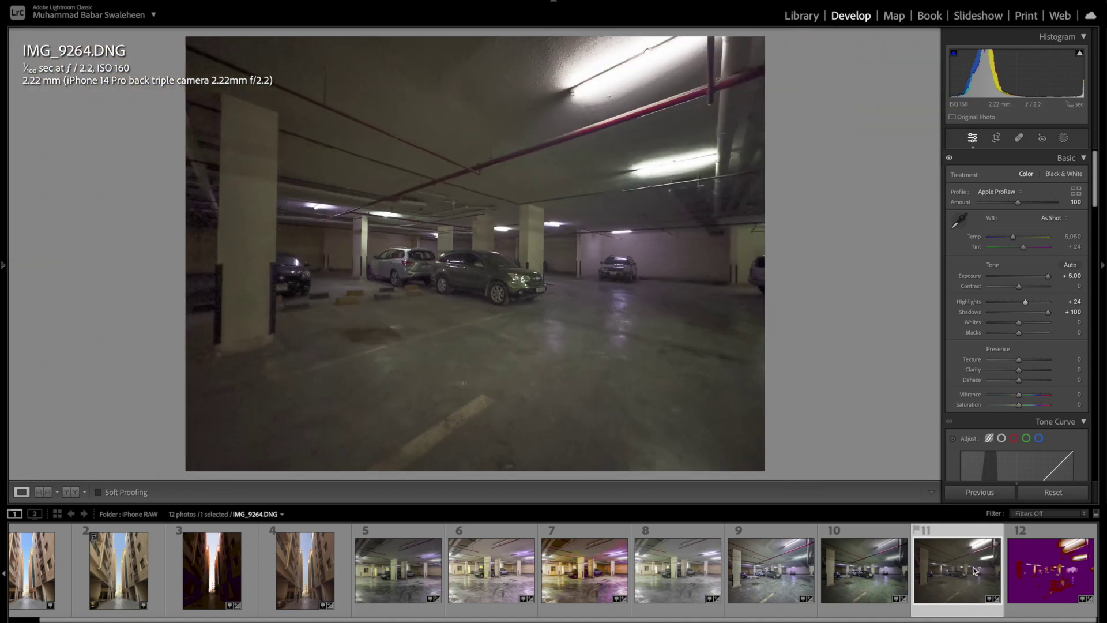
Reset IMG_9264.DNG, then apply Exposure +5.00, Shadows +100, Highlights -17 and inspect the ceiling.
click(1054, 492)
click(575, 264)
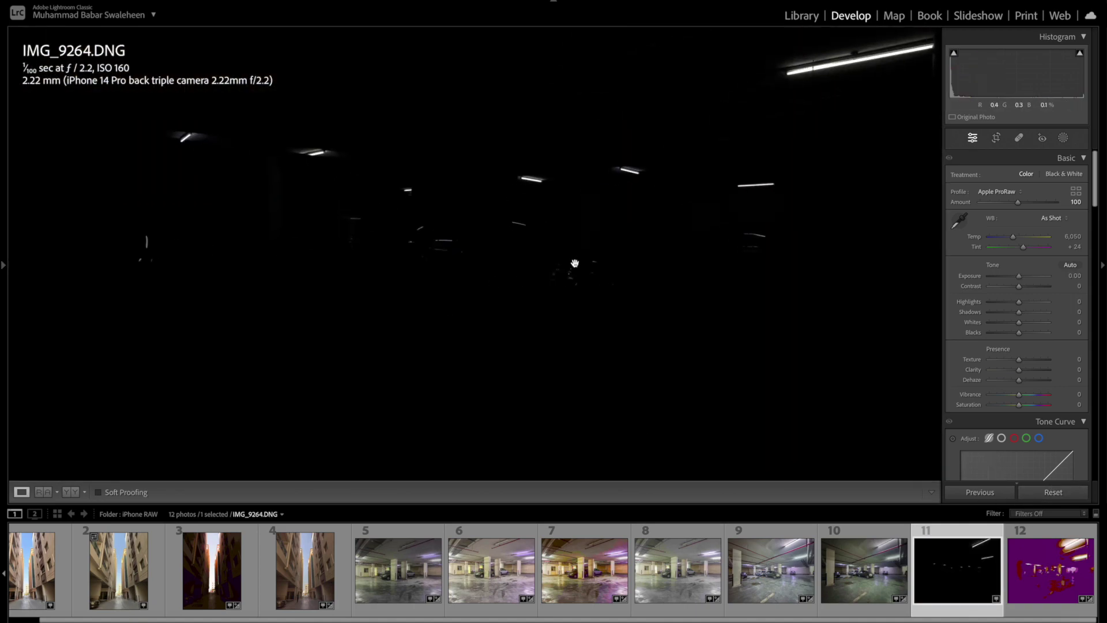
click(729, 316)
drag(1019, 276, 1059, 269)
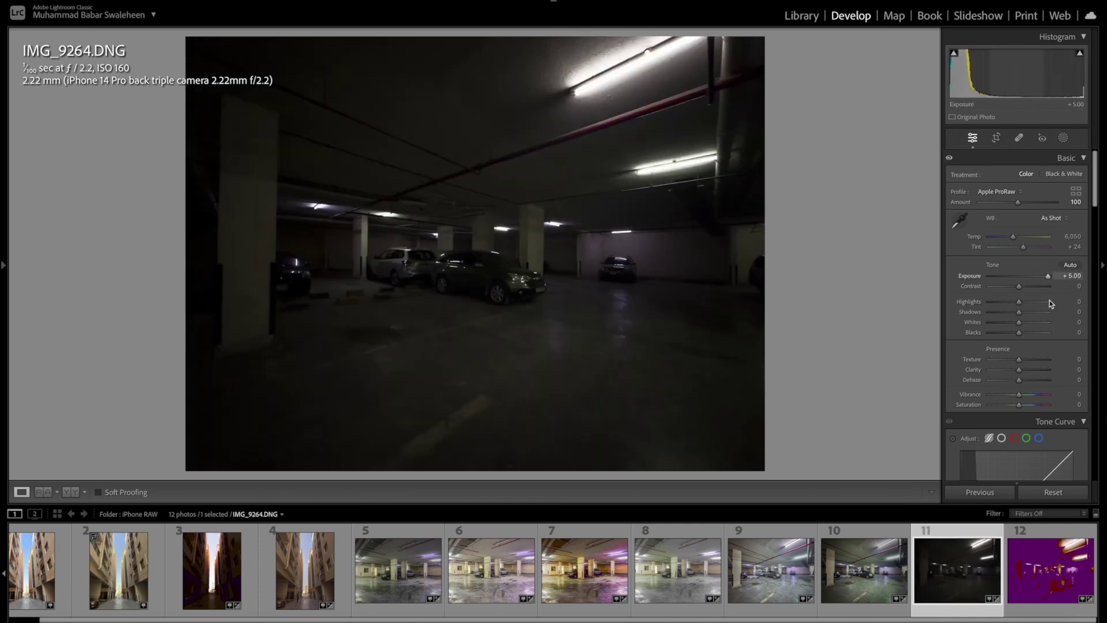
drag(1019, 312, 1063, 314)
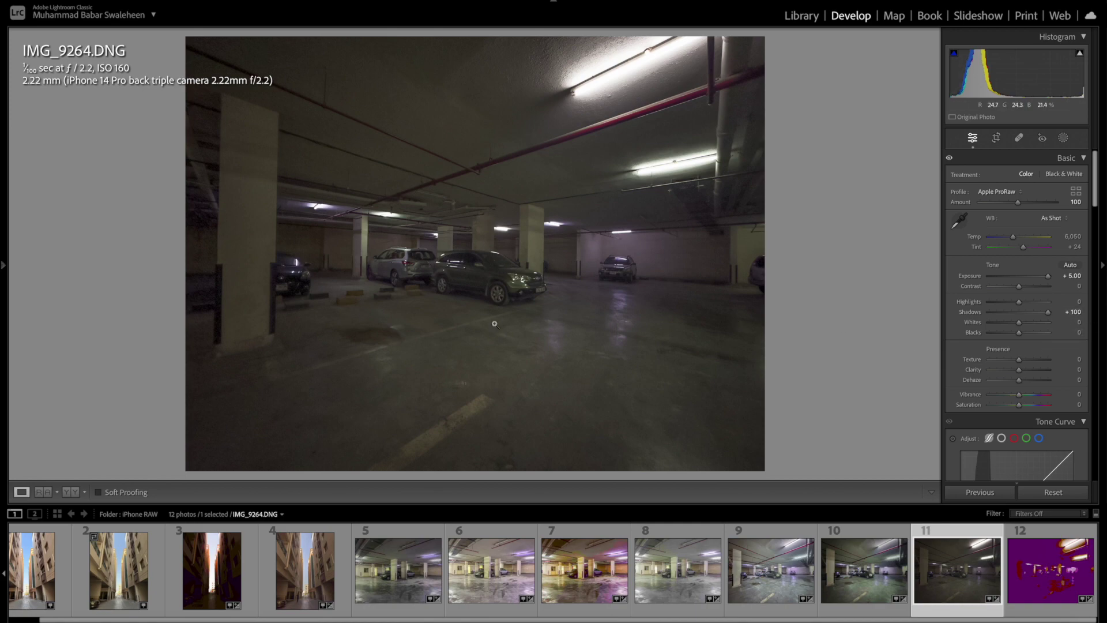
drag(1020, 301, 1013, 301)
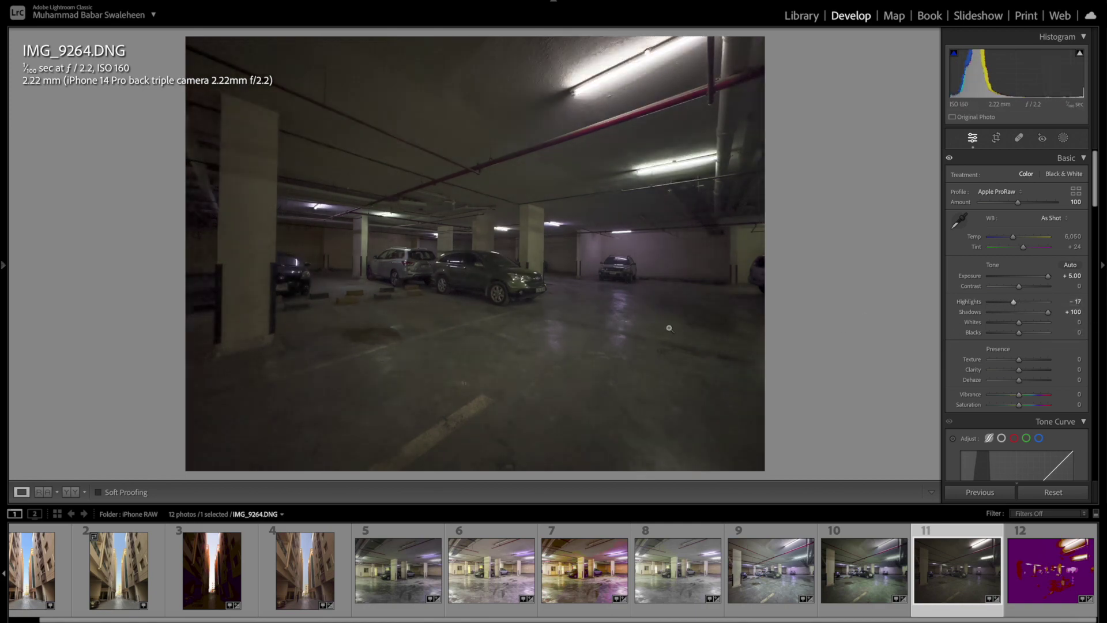
click(522, 258)
drag(522, 258, 535, 345)
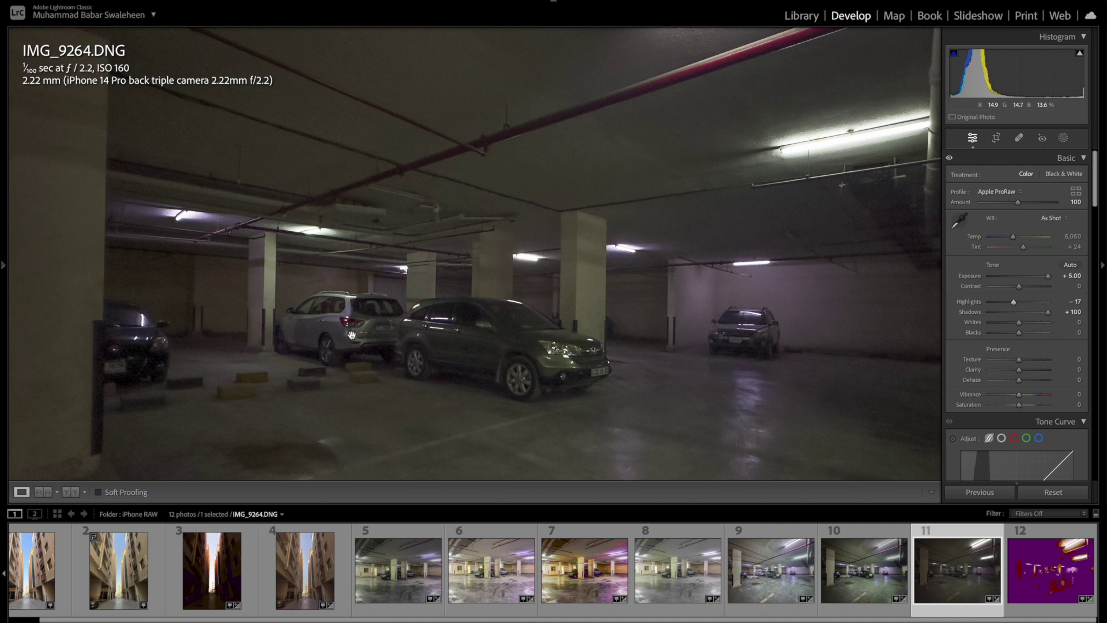